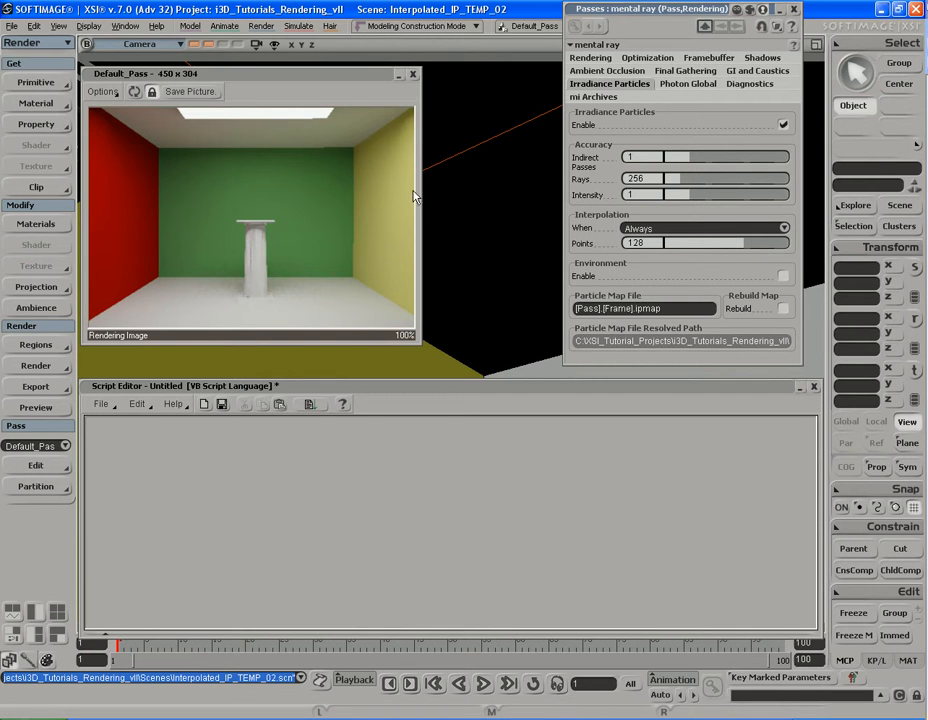
- Render a preview of the current close-up view, close the render windows and return to the first stored camera view
key("shift+r")
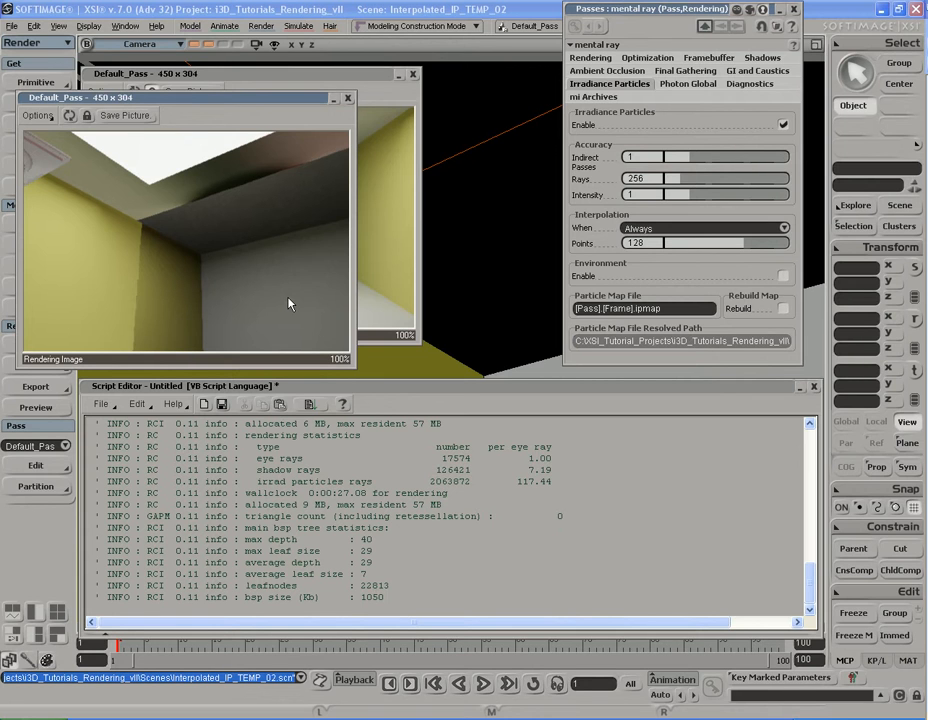
left_click(348, 101)
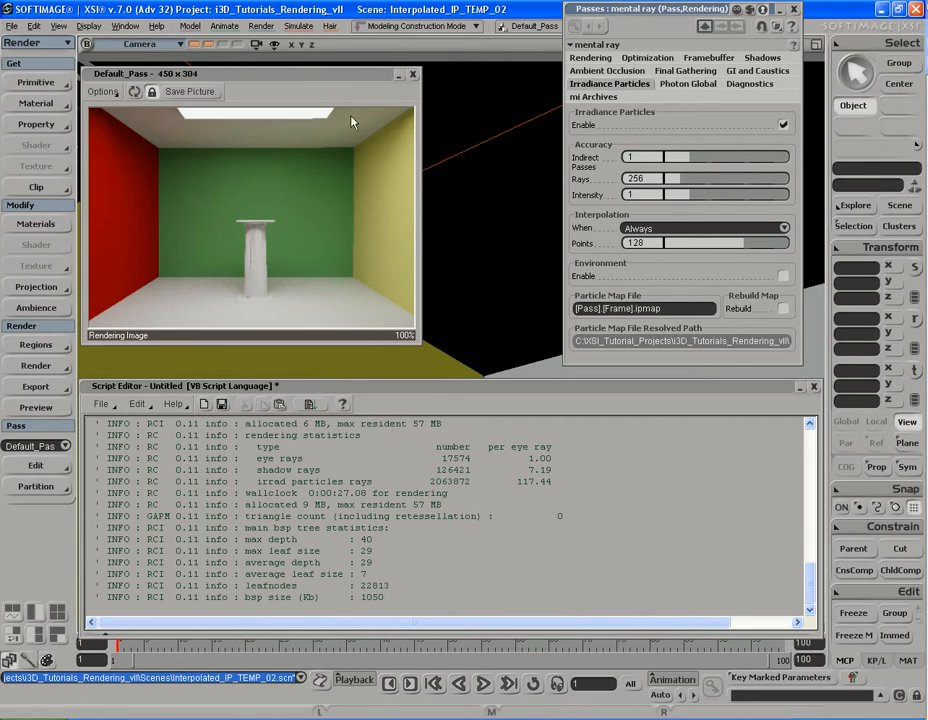
left_click(195, 47)
left_click(413, 75)
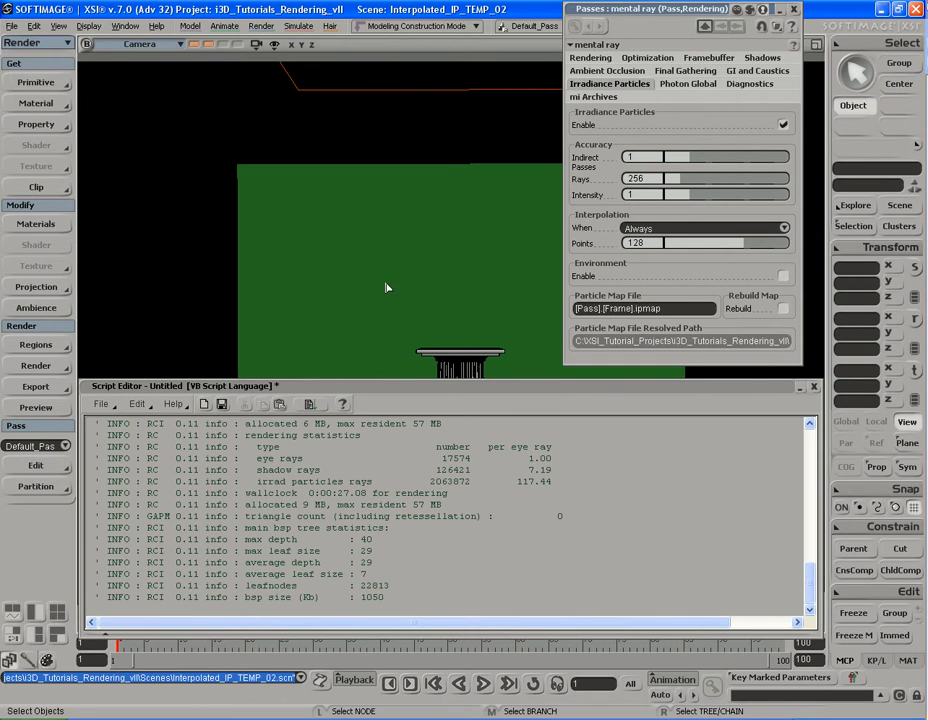
- Clear all logged output from the script editor's history
right_click(437, 514)
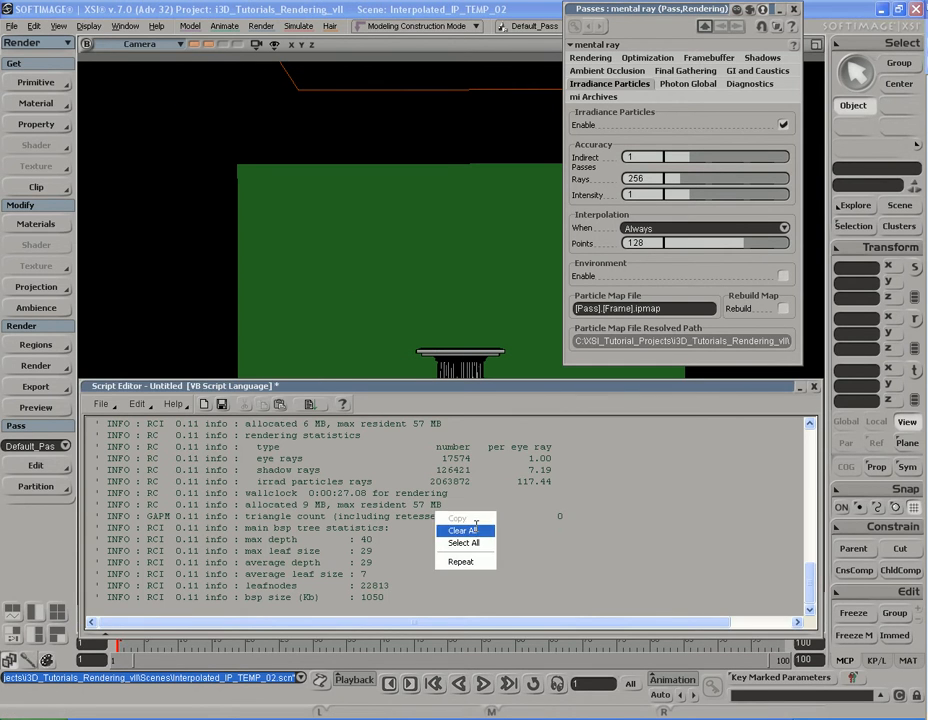
left_click(468, 530)
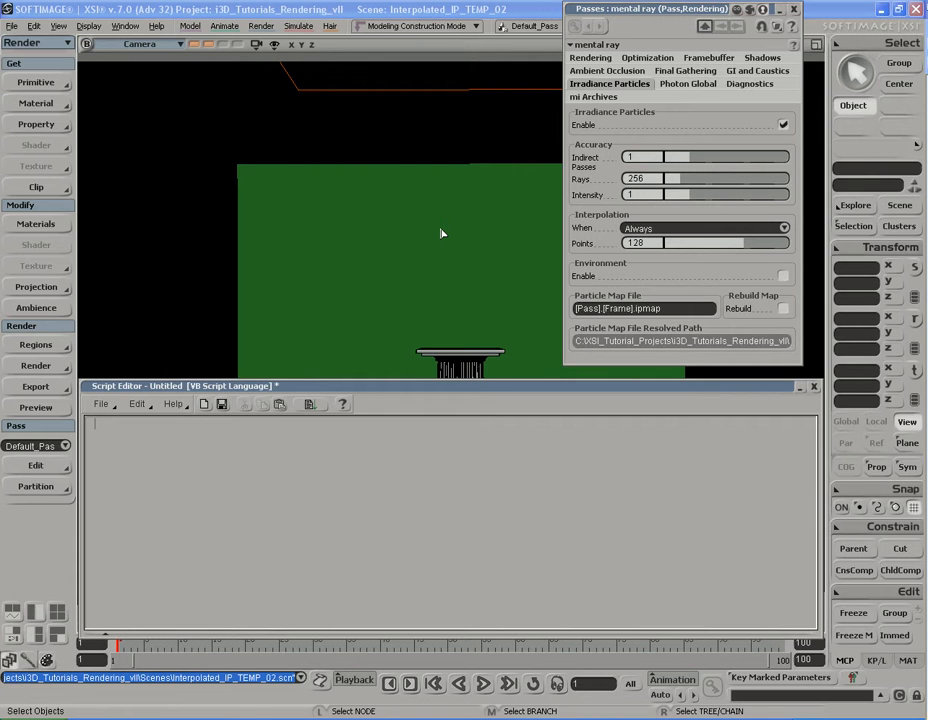
- Set the irradiance particles' indirect passes to 0 and rays to 32
left_click(686, 86)
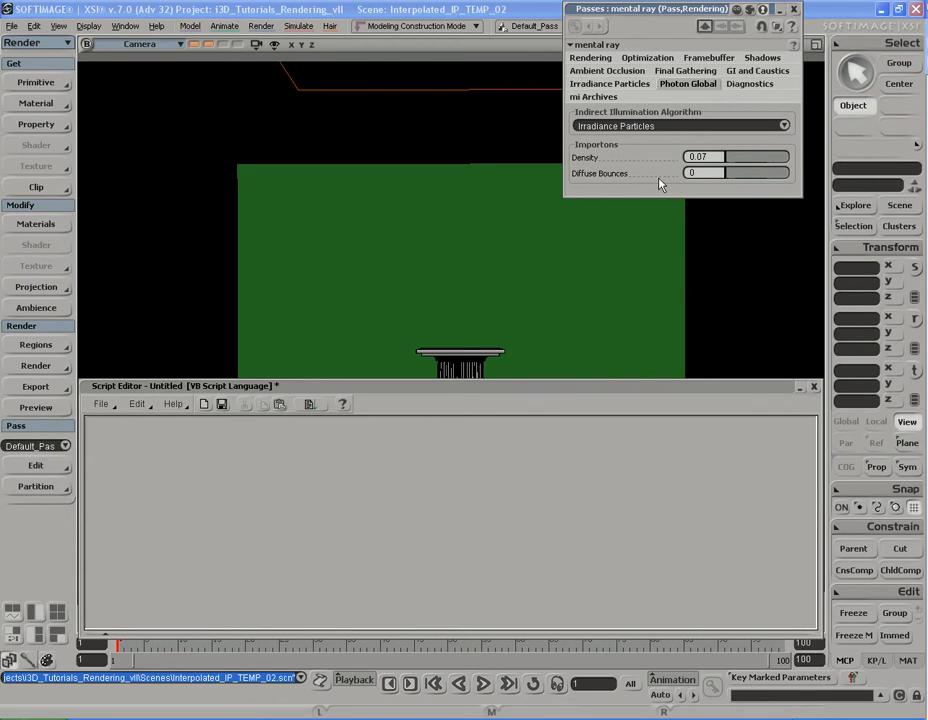
double_click(717, 173)
left_click(636, 88)
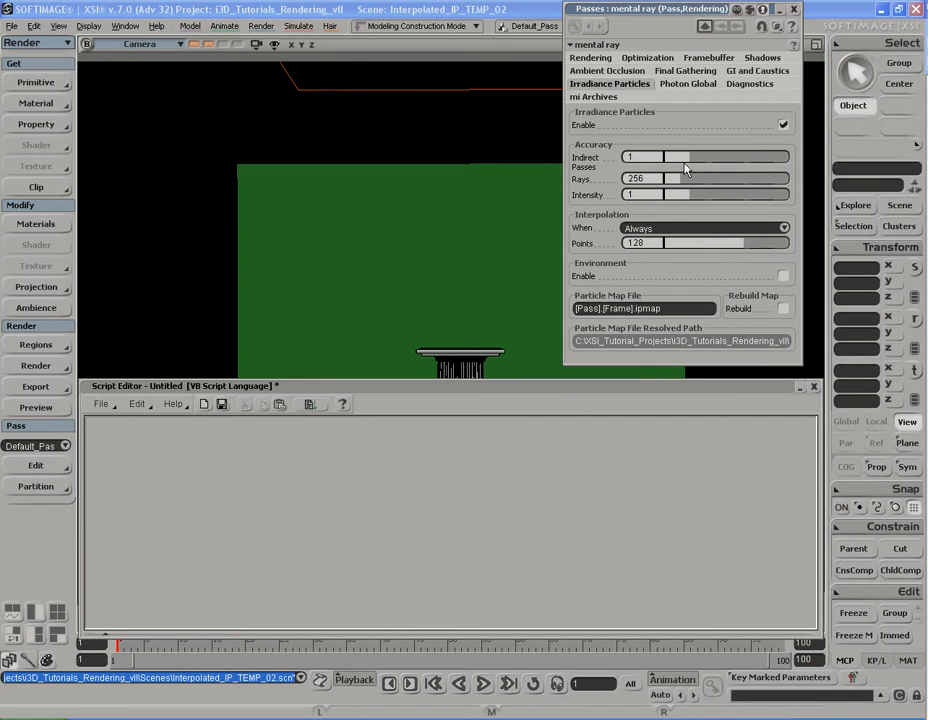
left_click_drag(686, 166, 632, 160)
left_click(652, 179)
type("32")
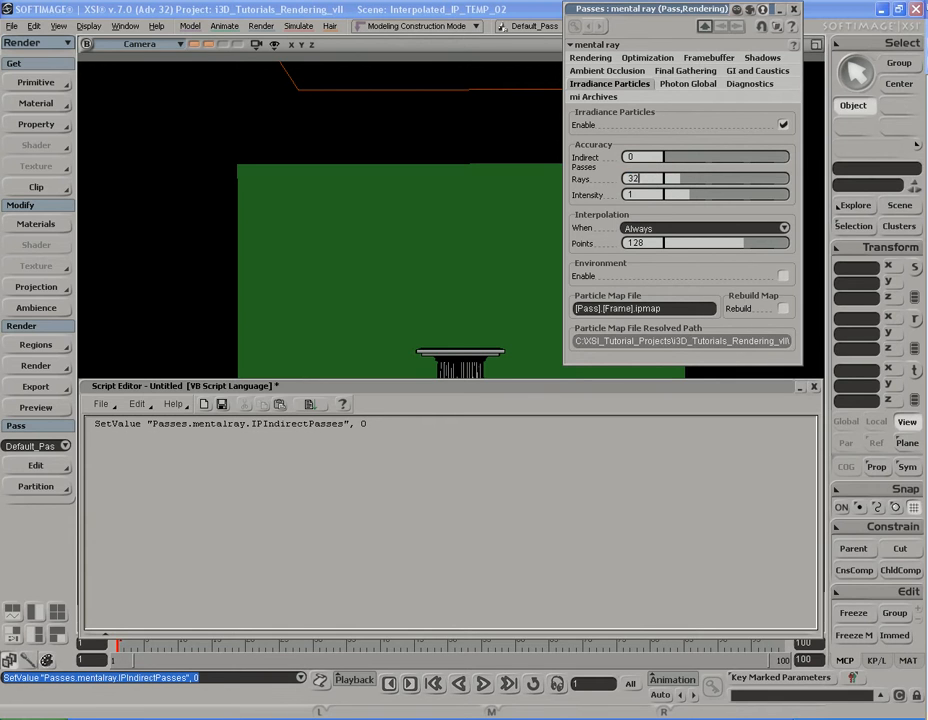
key("Return")
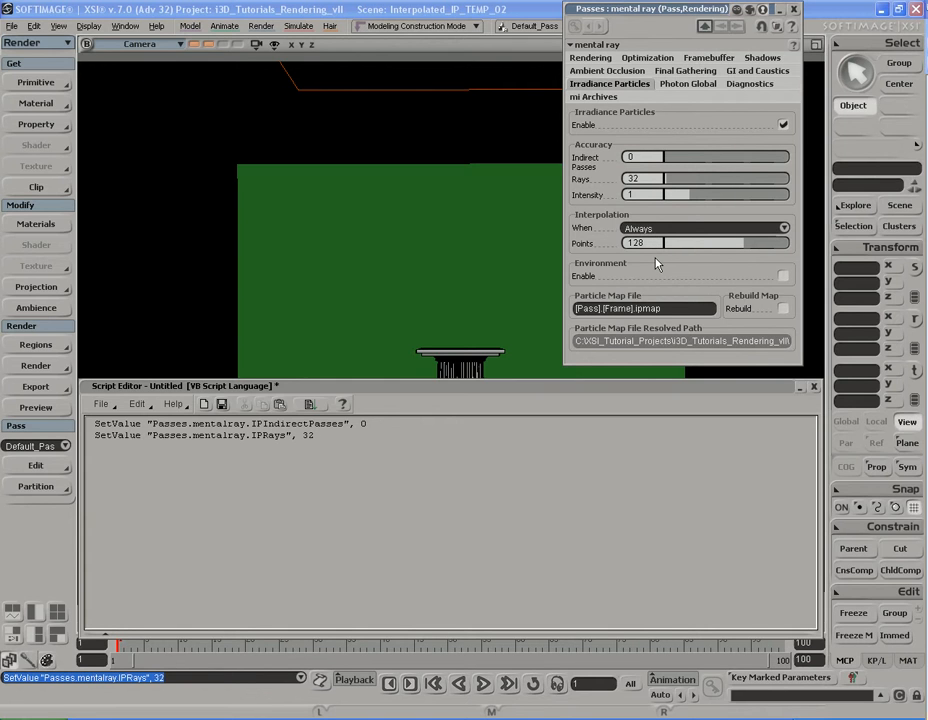
- Enable rebuilding of the irradiance particle map and render a preview of the camera view
left_click(783, 308)
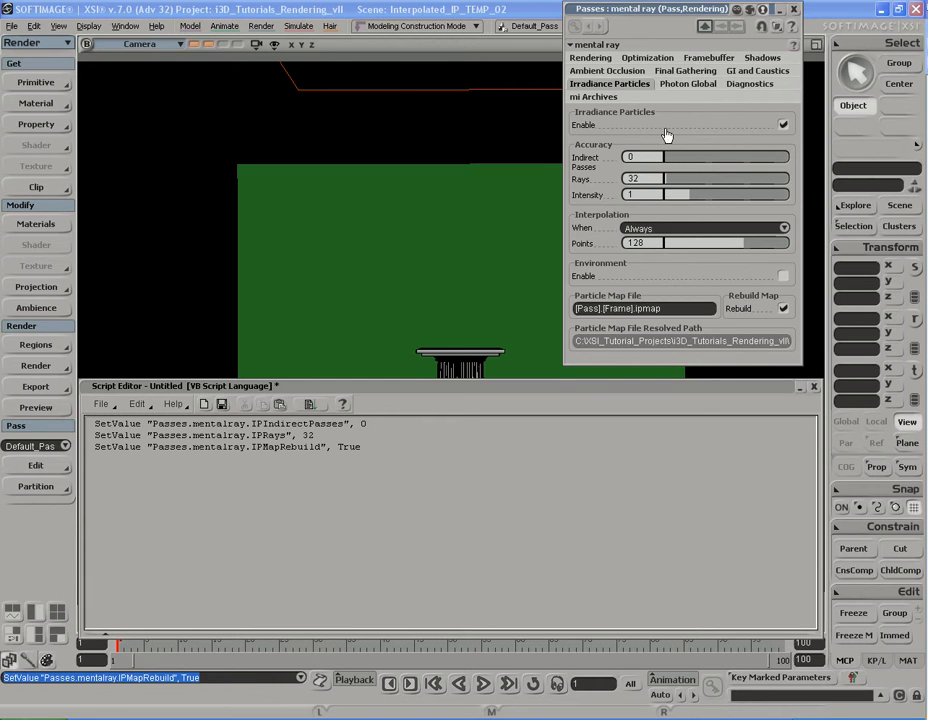
left_click(674, 87)
left_click(712, 157)
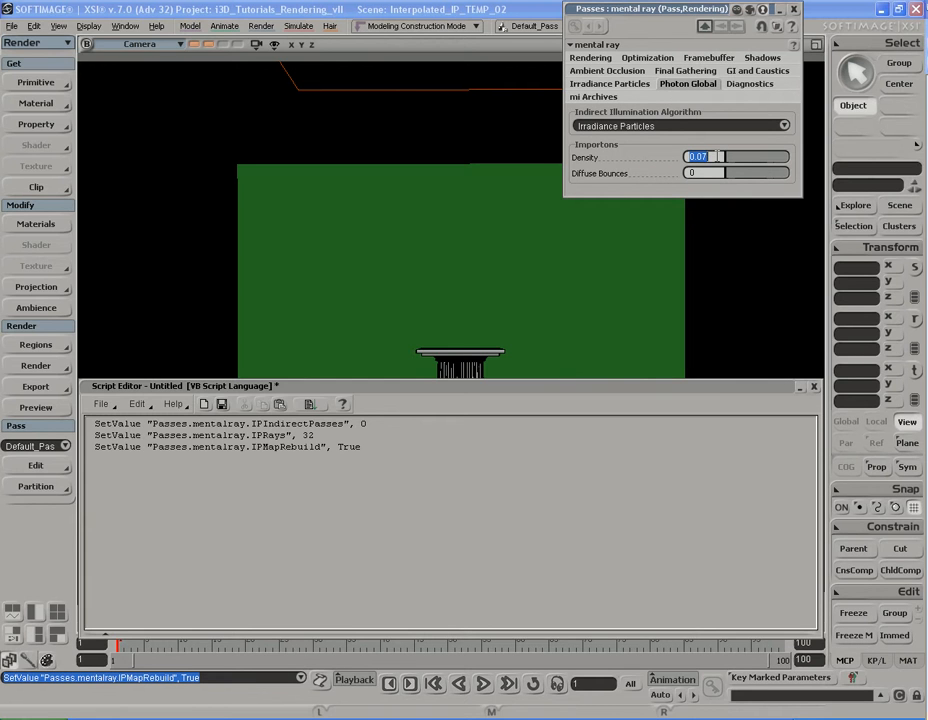
left_click(638, 86)
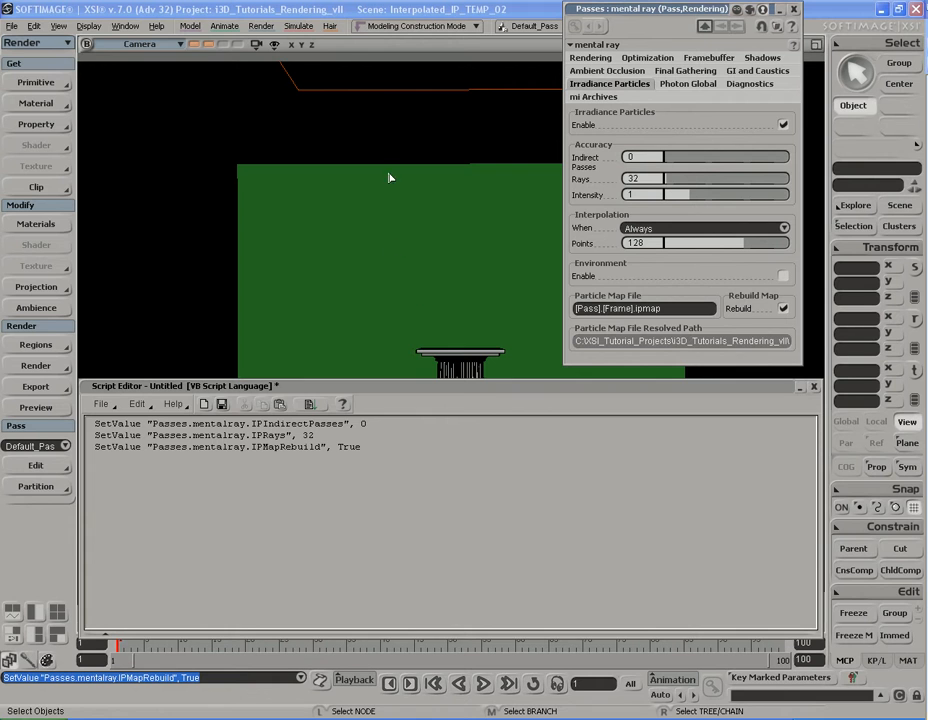
left_click(412, 12)
key("shift+r")
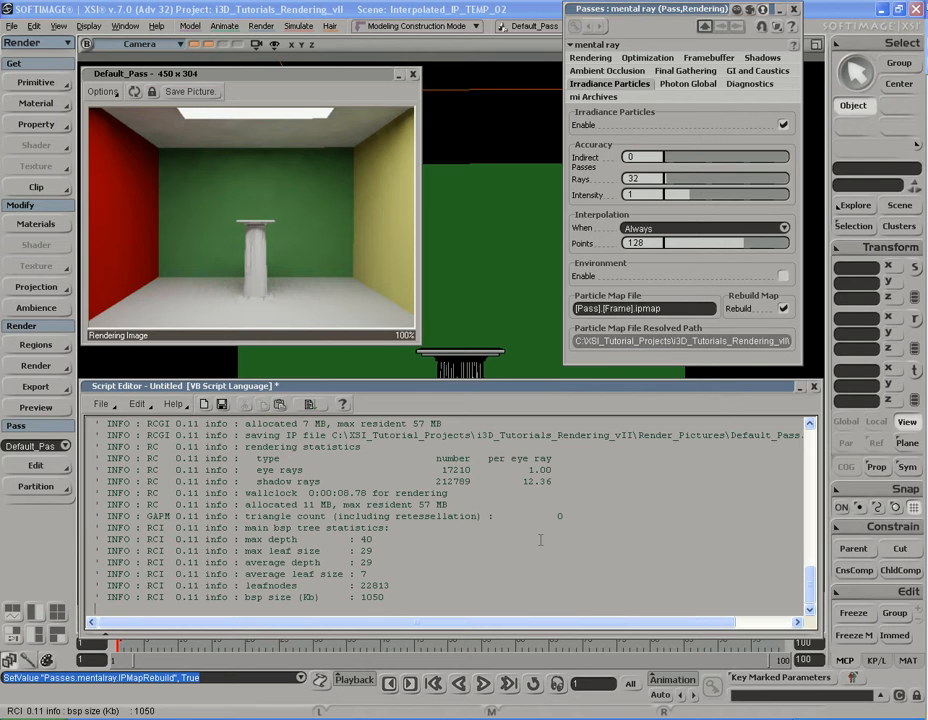
- Set the importon density to 0.1 in the pass's global photon settings
left_click(677, 86)
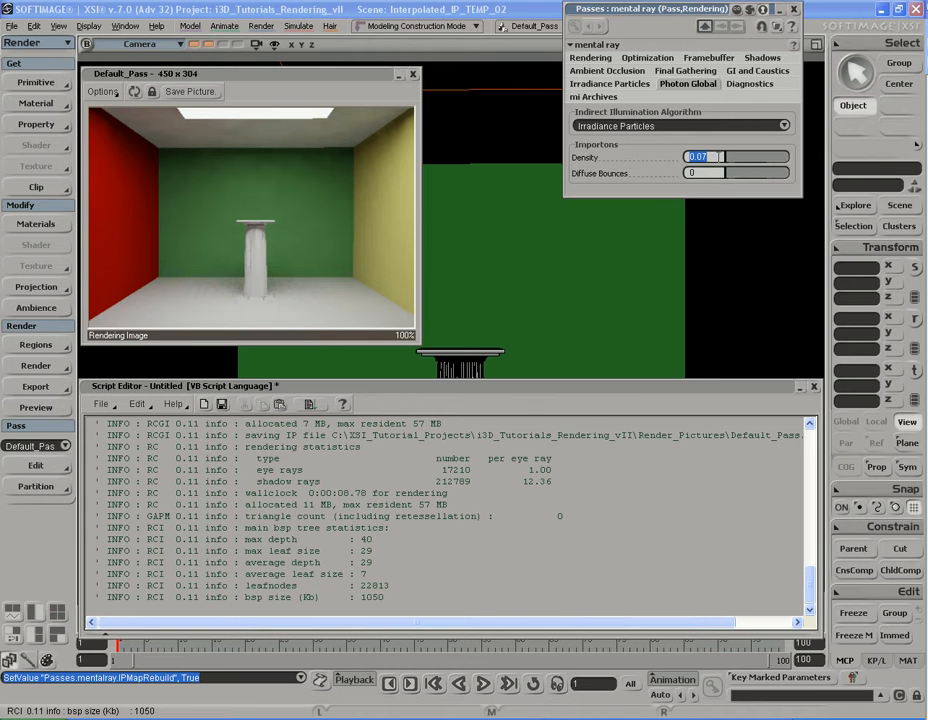
type("0.1")
key("Return")
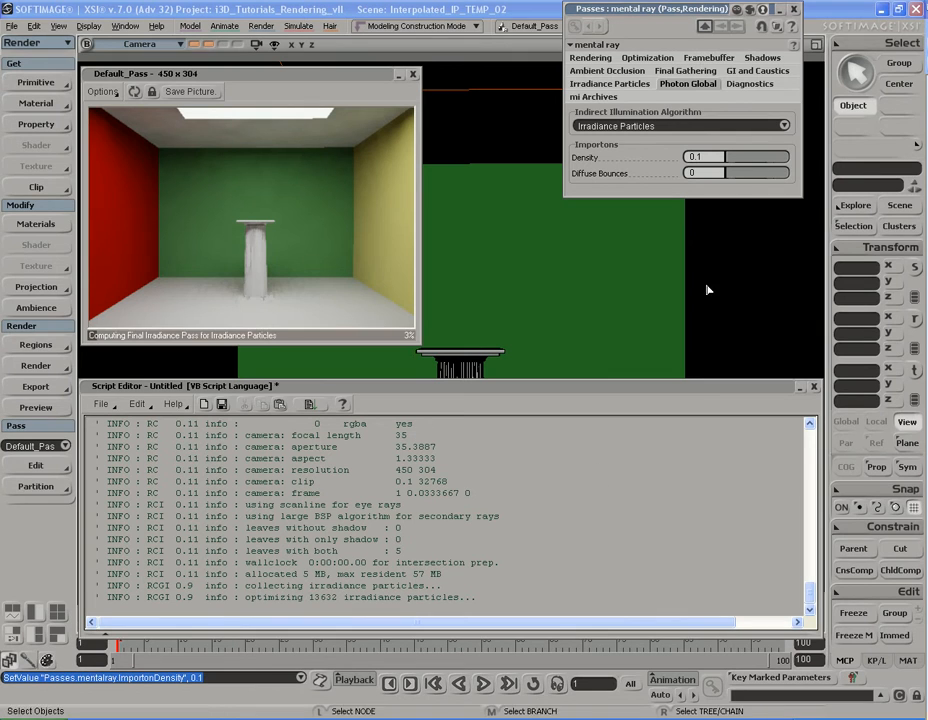
- Set the importon density to 0.5 and check the irradiance particle count in the render log
left_click(713, 157)
type("0.5")
key("Return")
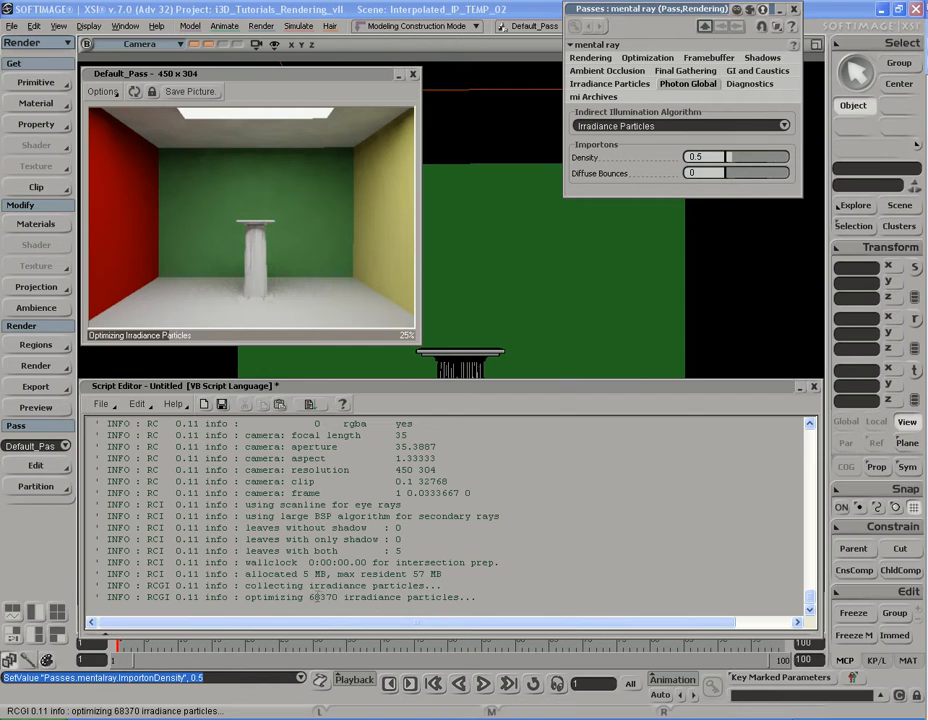
double_click(324, 597)
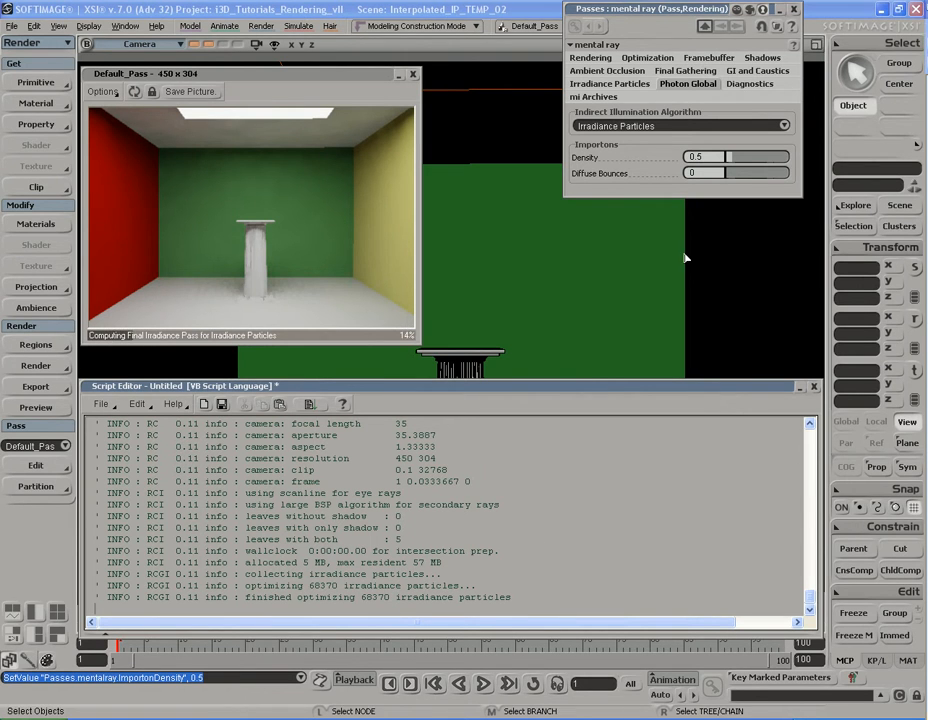
- Set the importons' diffuse bounces to 4
left_click(718, 172)
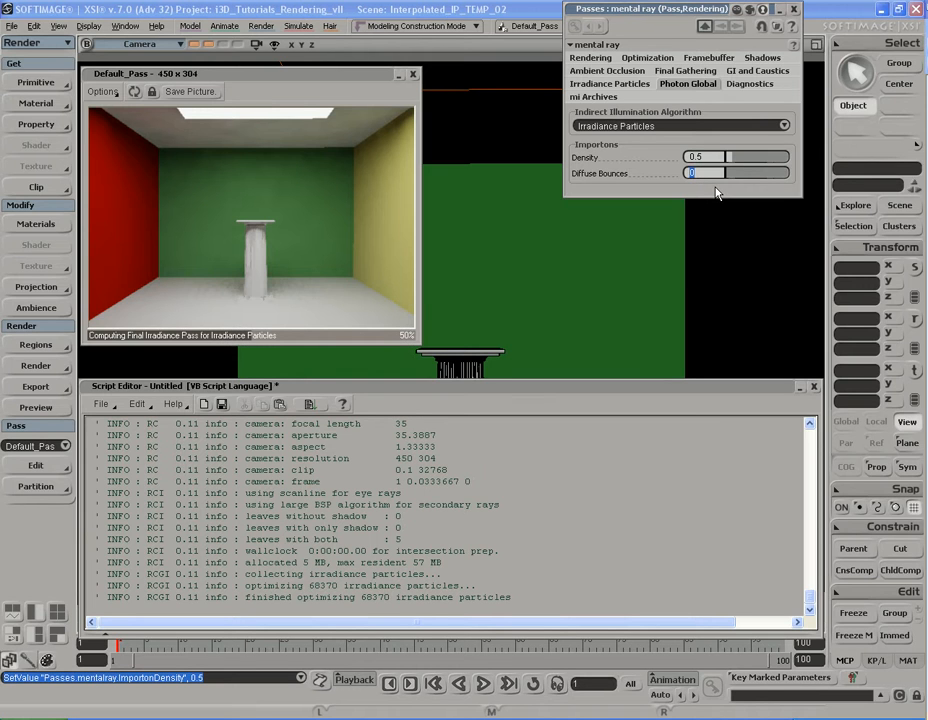
type("4")
key("Return")
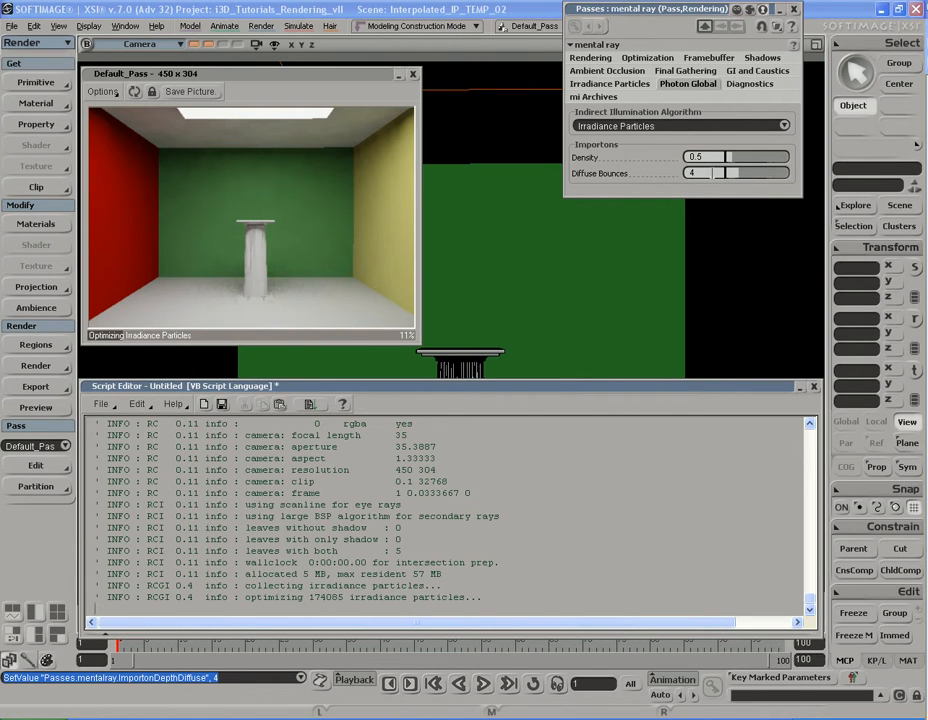
- Set the importon density to 0.4 and check the irradiance particle count in the render log
left_click(713, 157)
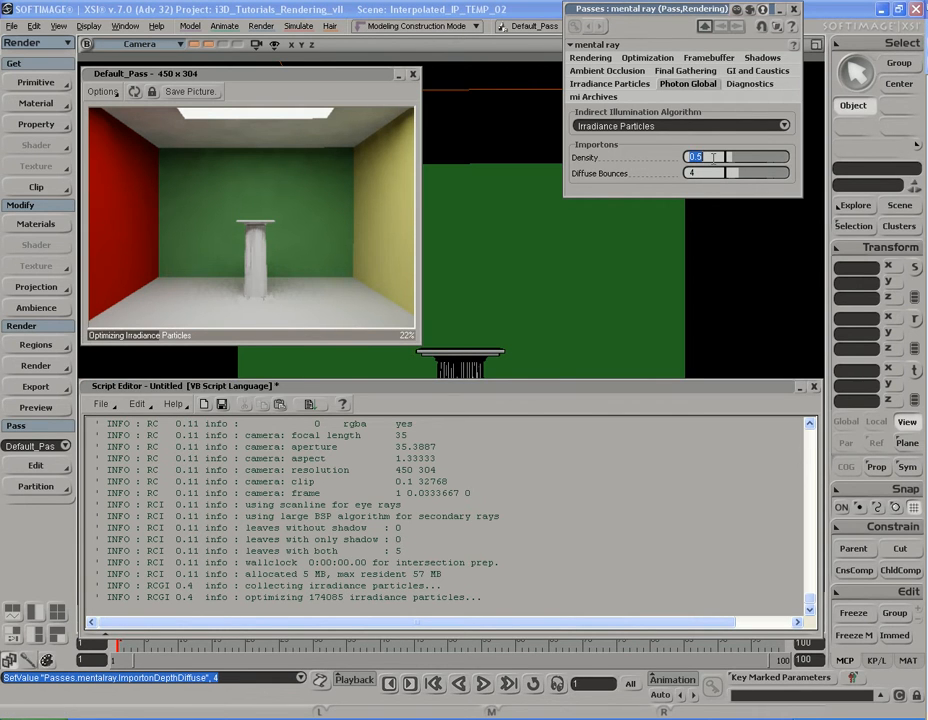
type("0.4")
key("Return")
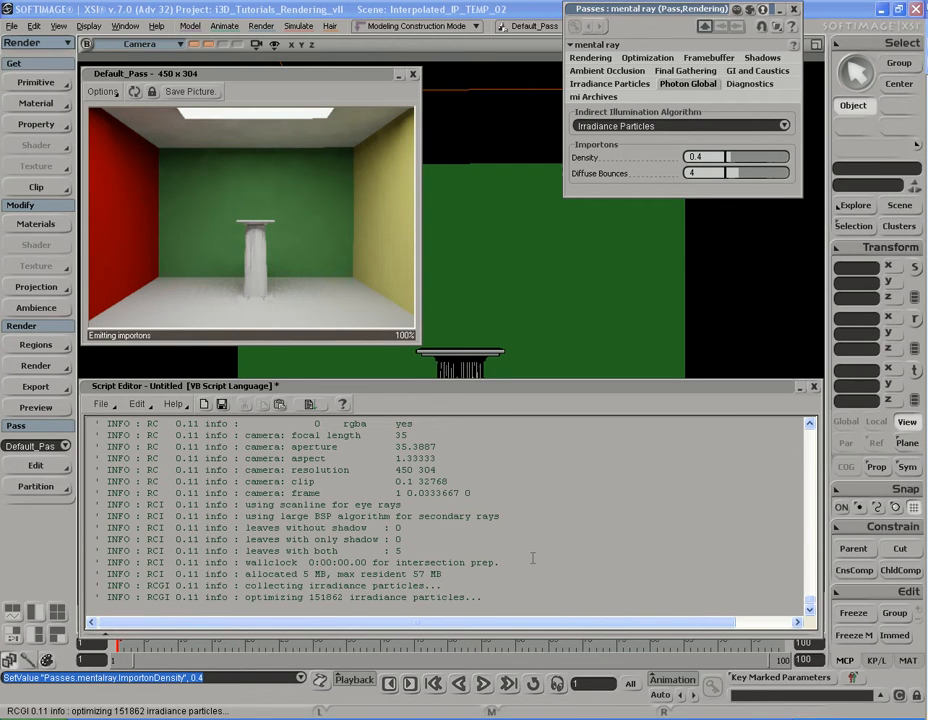
double_click(318, 598)
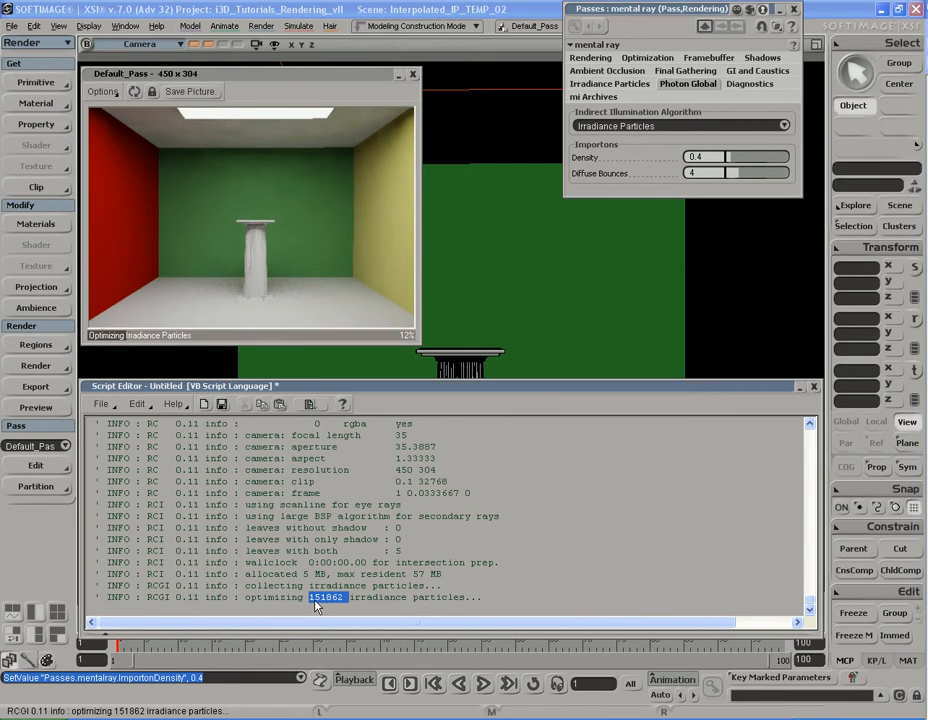
- Set the importon density to 0.3 and check the irradiance particle count in the render log
left_click(716, 158)
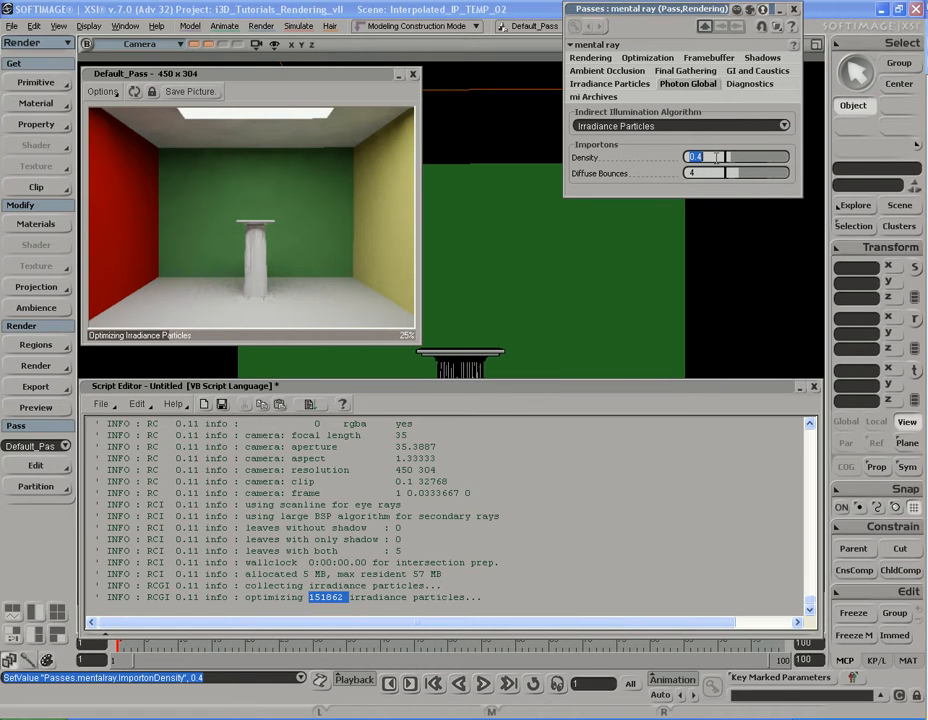
type("0.3")
key("Return")
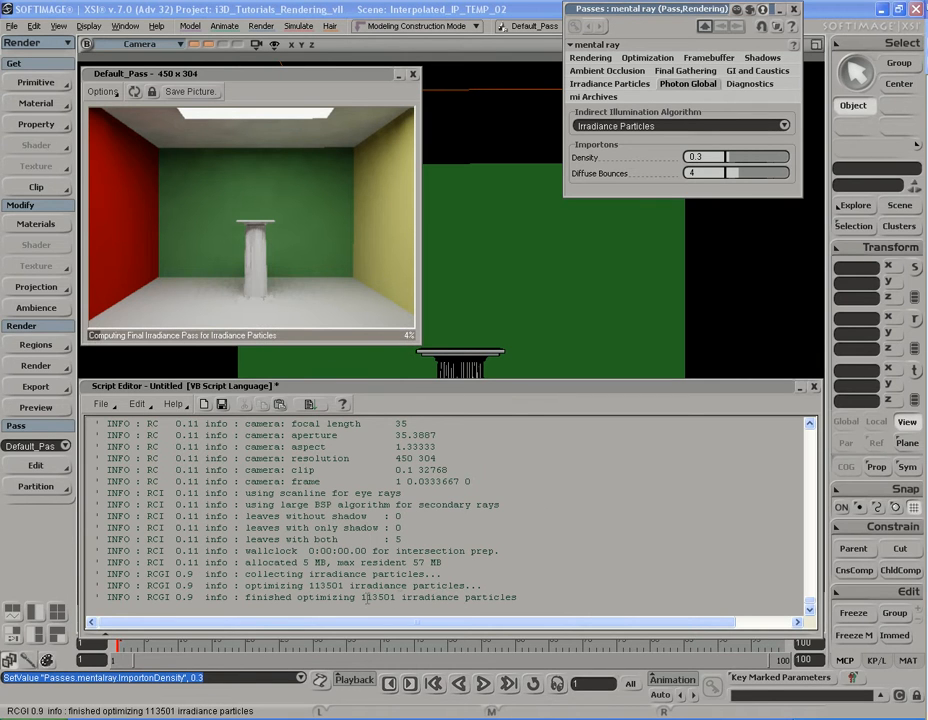
left_click(322, 585)
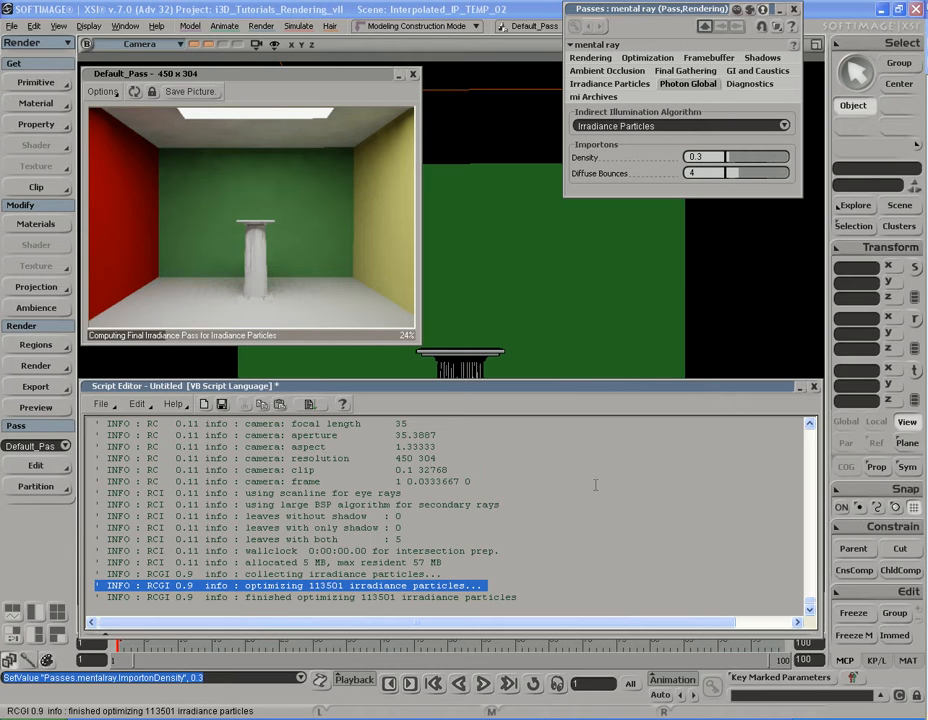
- Set the irradiance particles' indirect passes to 1
left_click(633, 86)
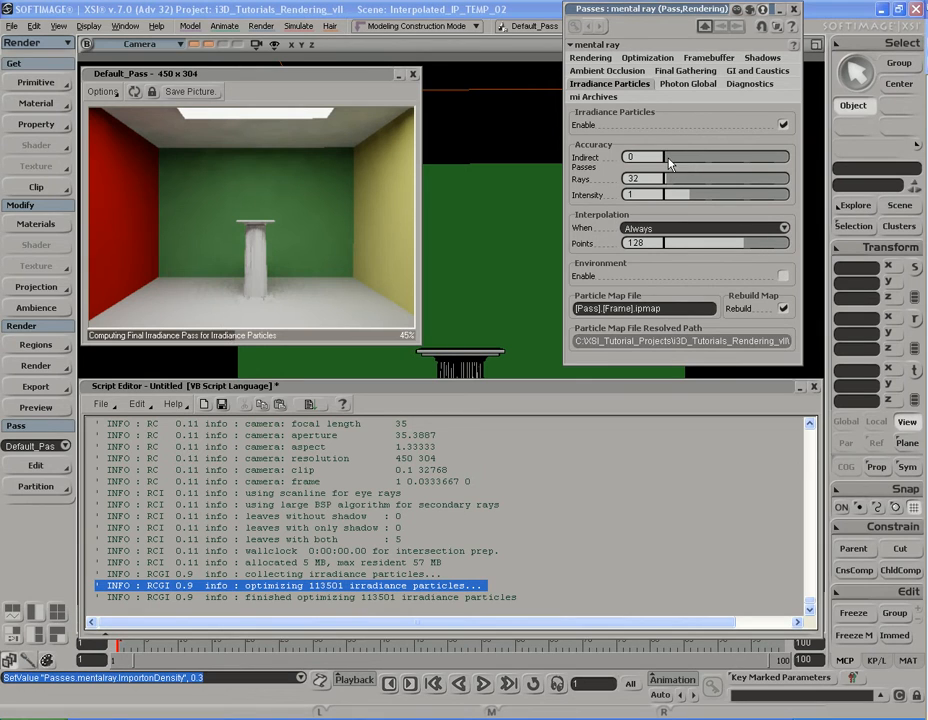
left_click_drag(669, 160, 690, 160)
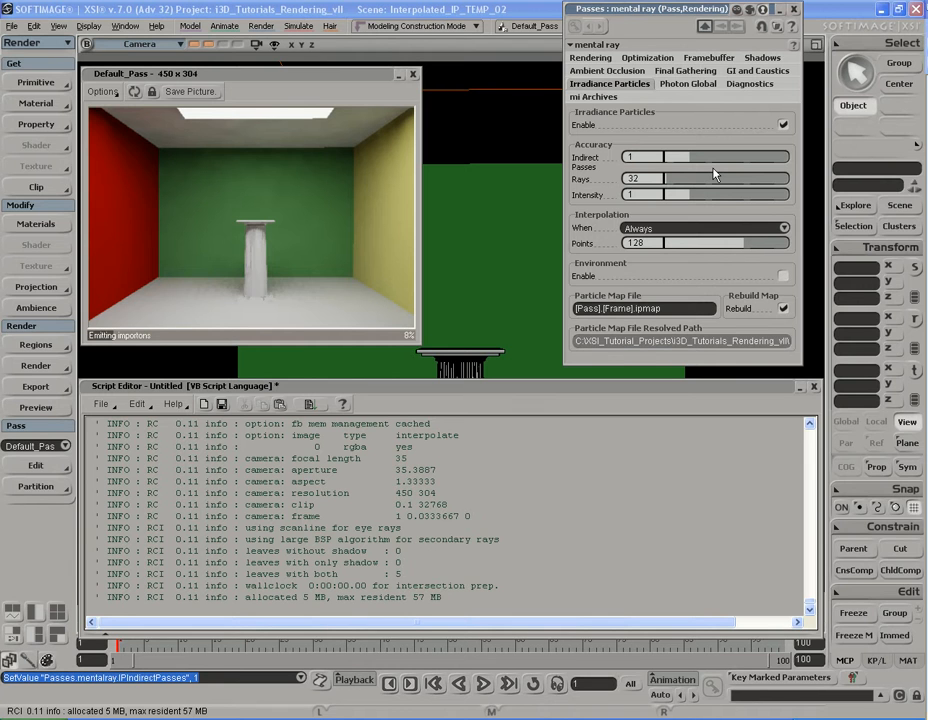
mouse_move(690, 160)
left_mouse_down()
mouse_move(768, 163)
mouse_move(698, 165)
left_mouse_up()
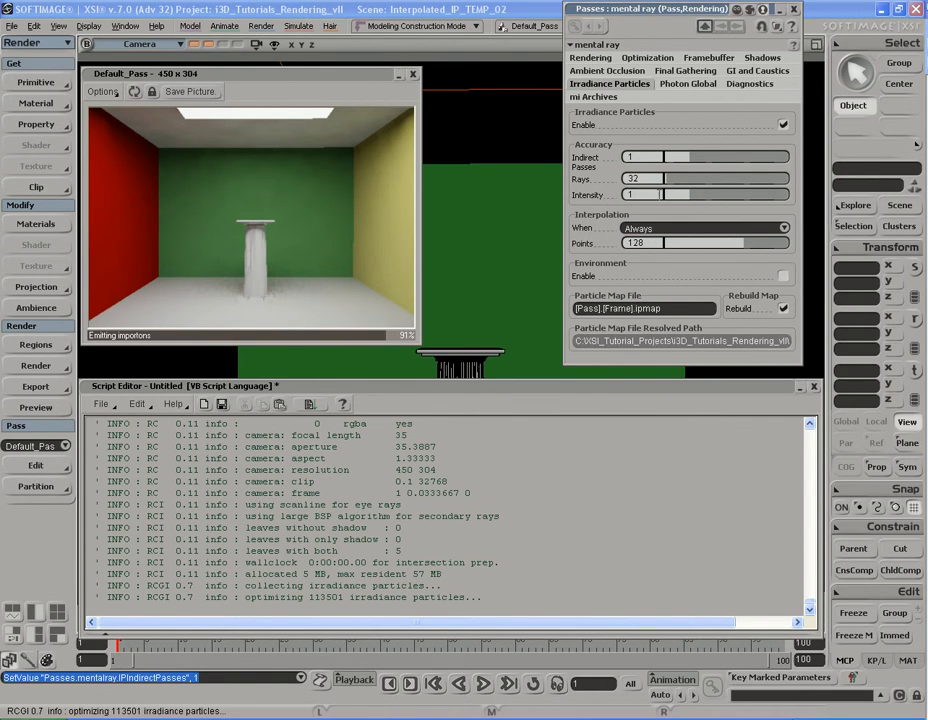
- Review the importon density and set the irradiance particles' rays to 500
left_click(653, 178)
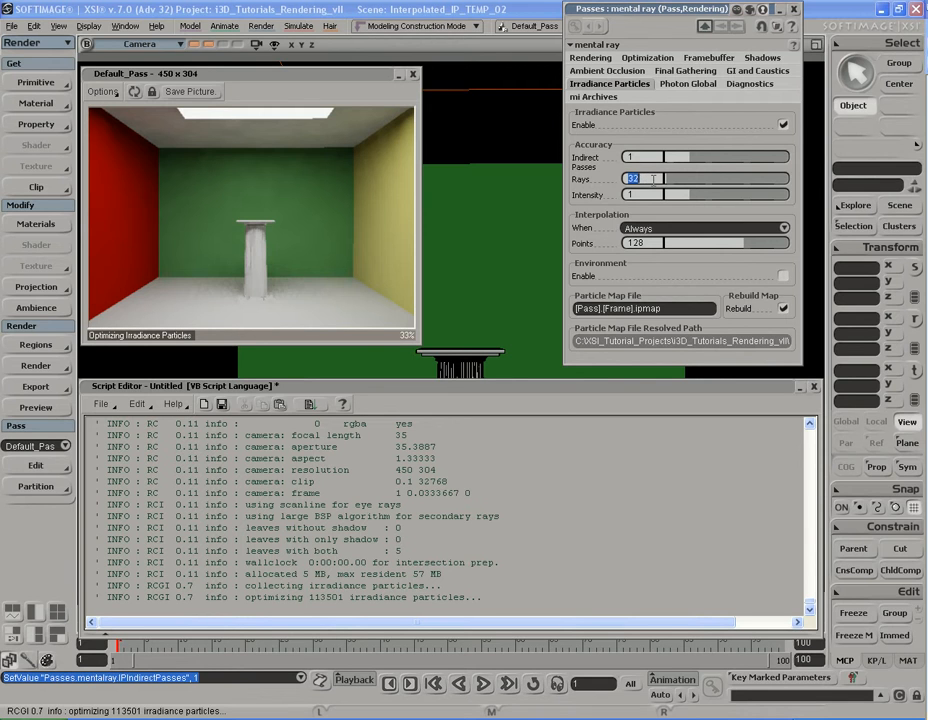
left_click(671, 86)
left_click(711, 157)
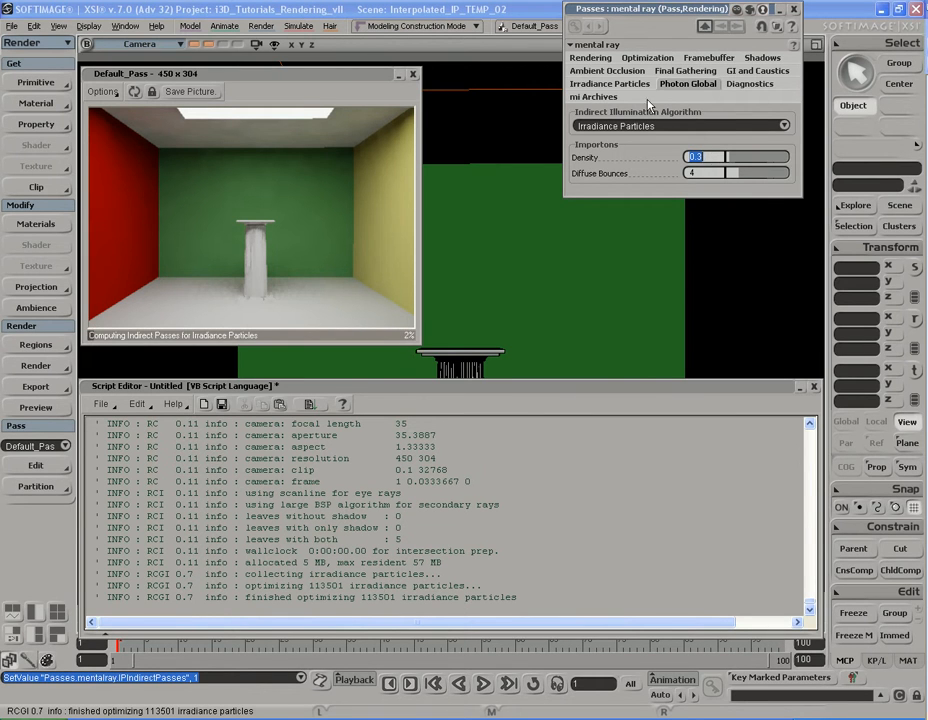
left_click(610, 84)
left_click(655, 179)
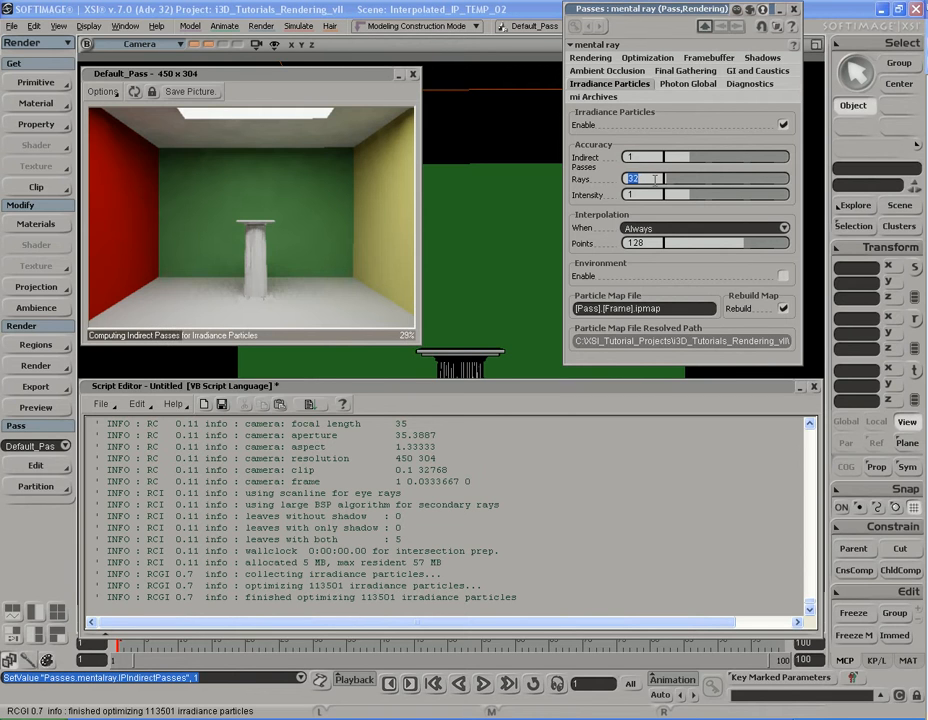
type("500")
key("Return")
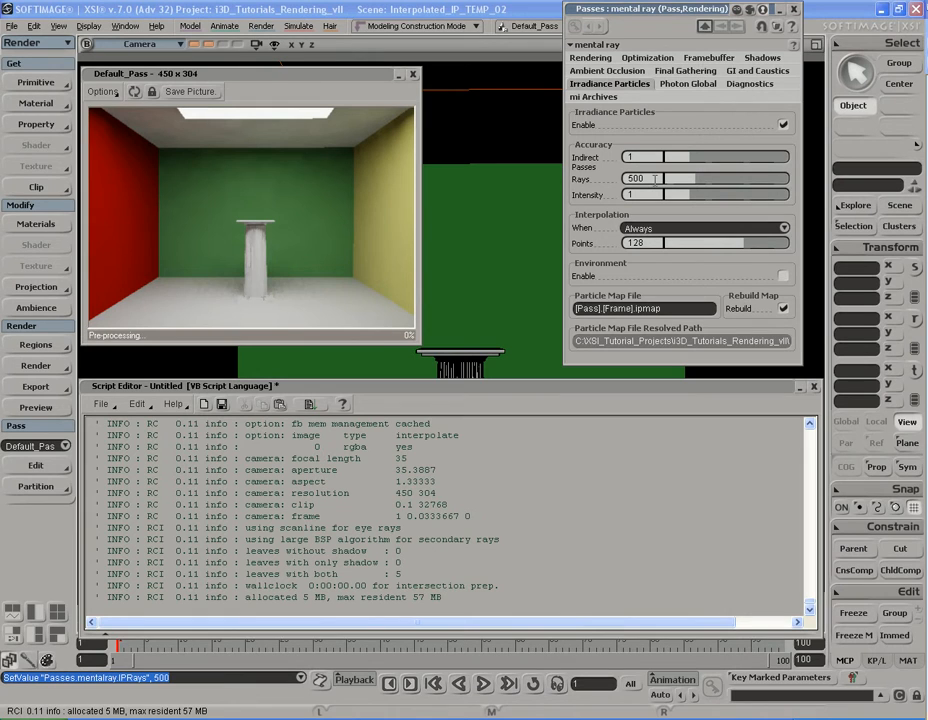
- Set the irradiance particles' interpolation points to 64
left_click(654, 243)
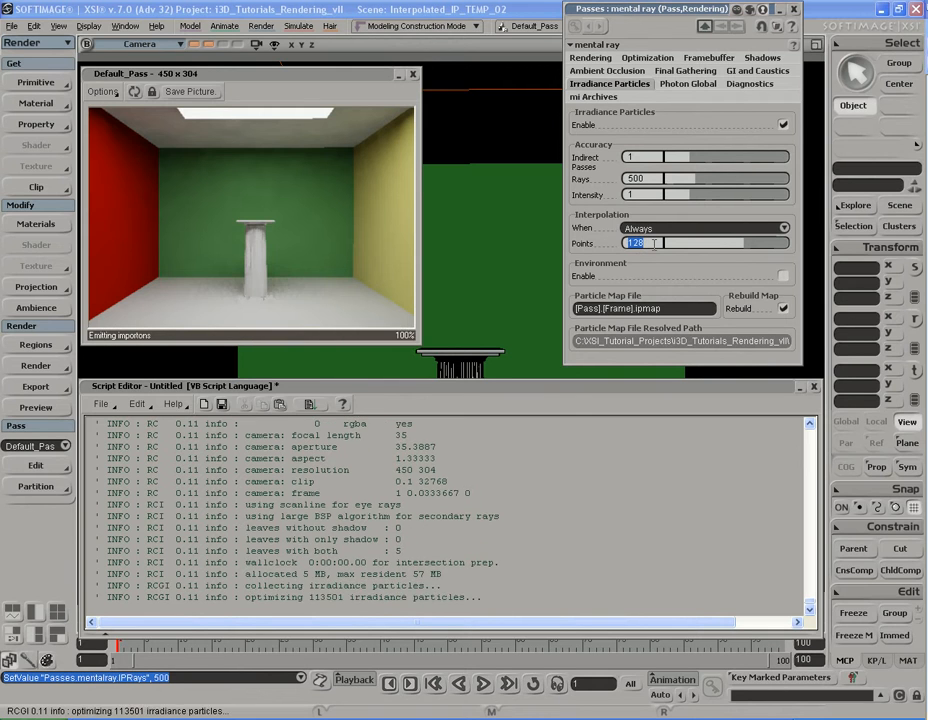
type("64")
key("Return")
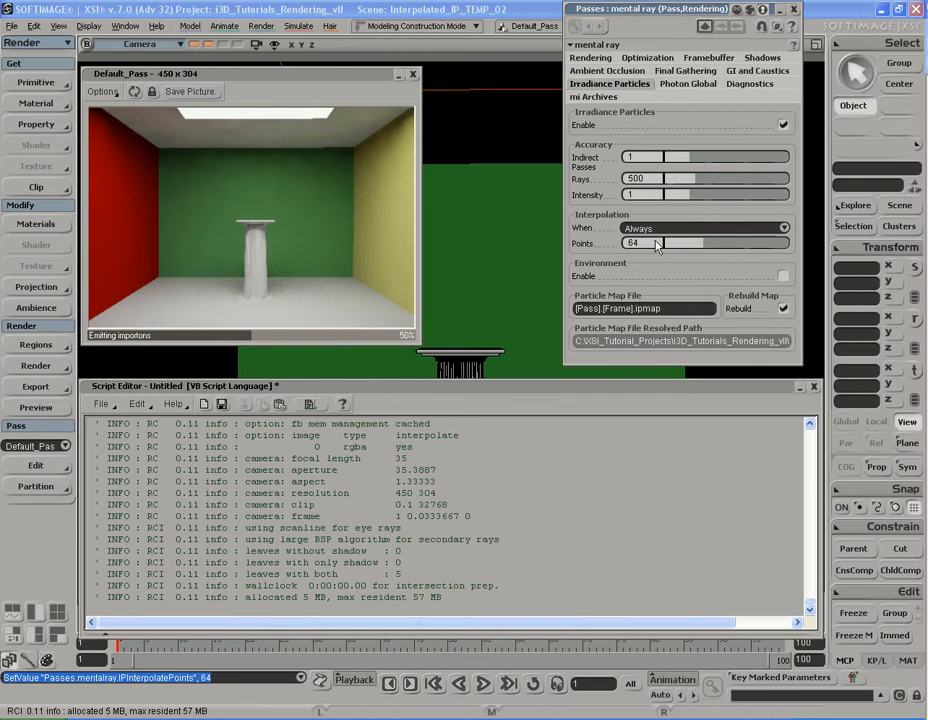
- Review the irradiance particles' rays, interpolation points and indirect passes, along with the importon density and diffuse bounces
left_click(655, 178)
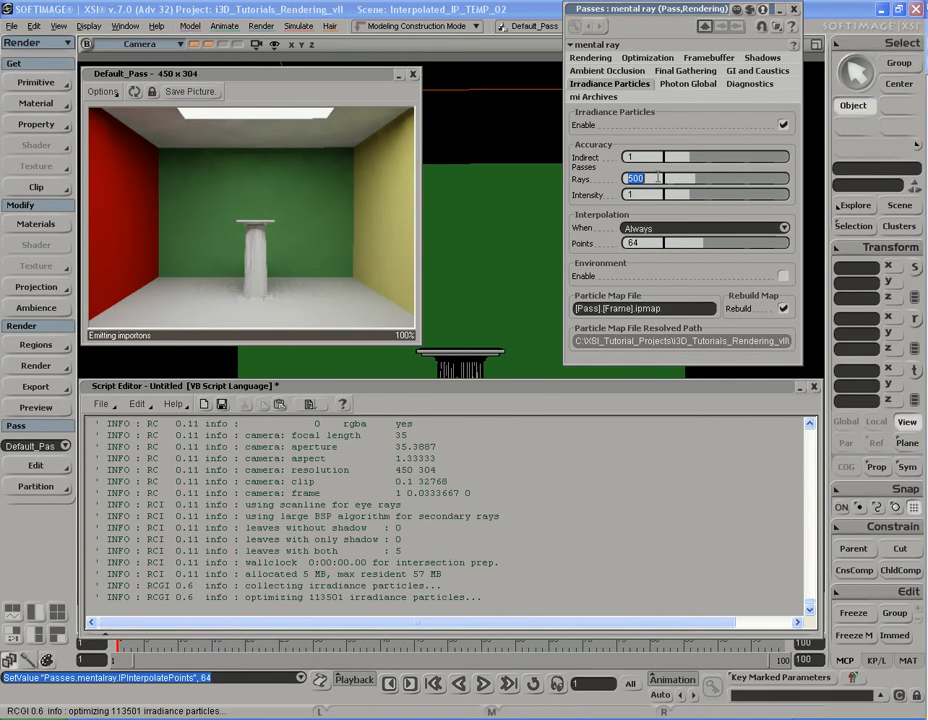
left_click(655, 243)
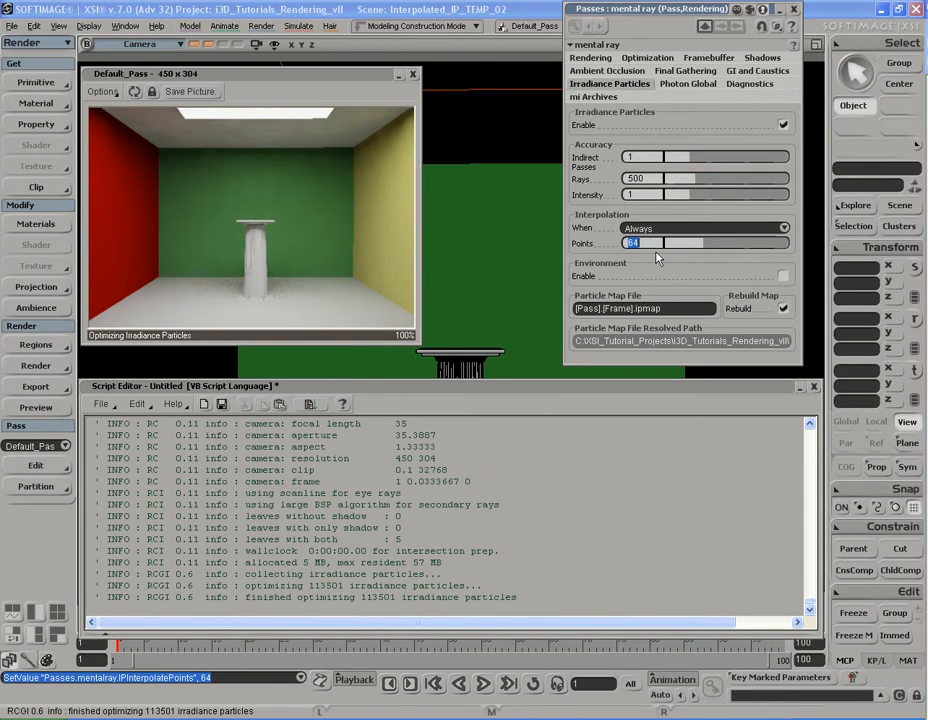
left_click(675, 87)
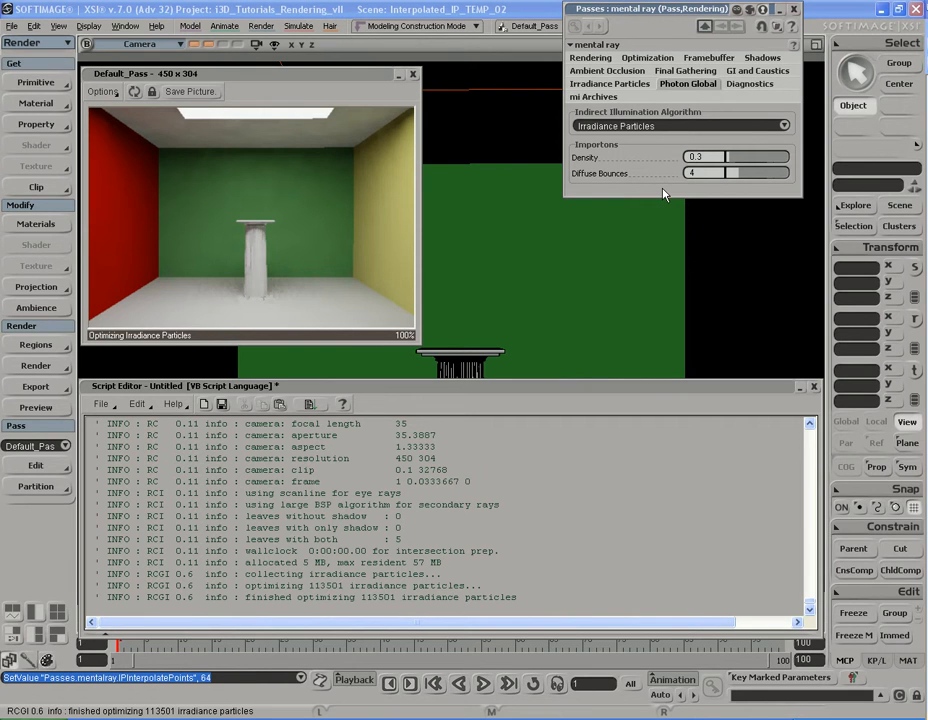
double_click(711, 173)
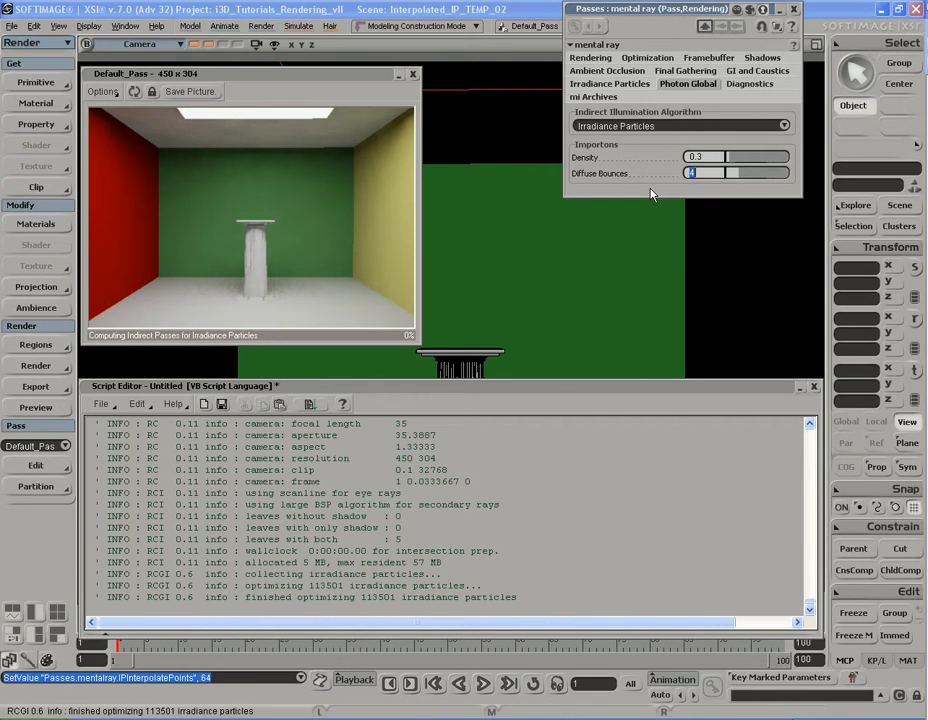
left_click(636, 86)
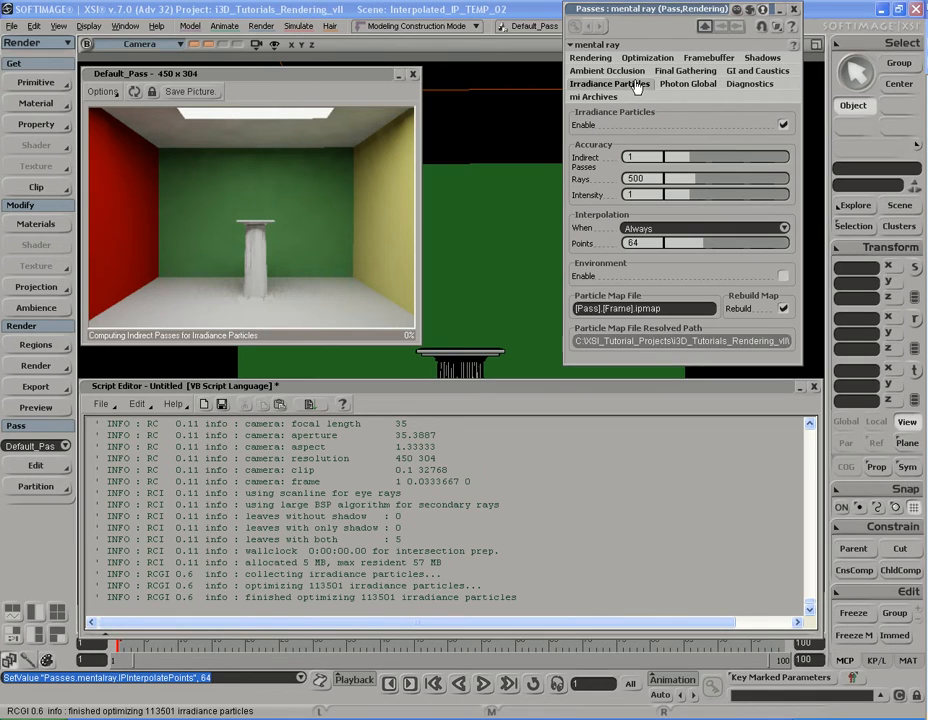
left_click(650, 157)
left_click(652, 157)
left_click(651, 177)
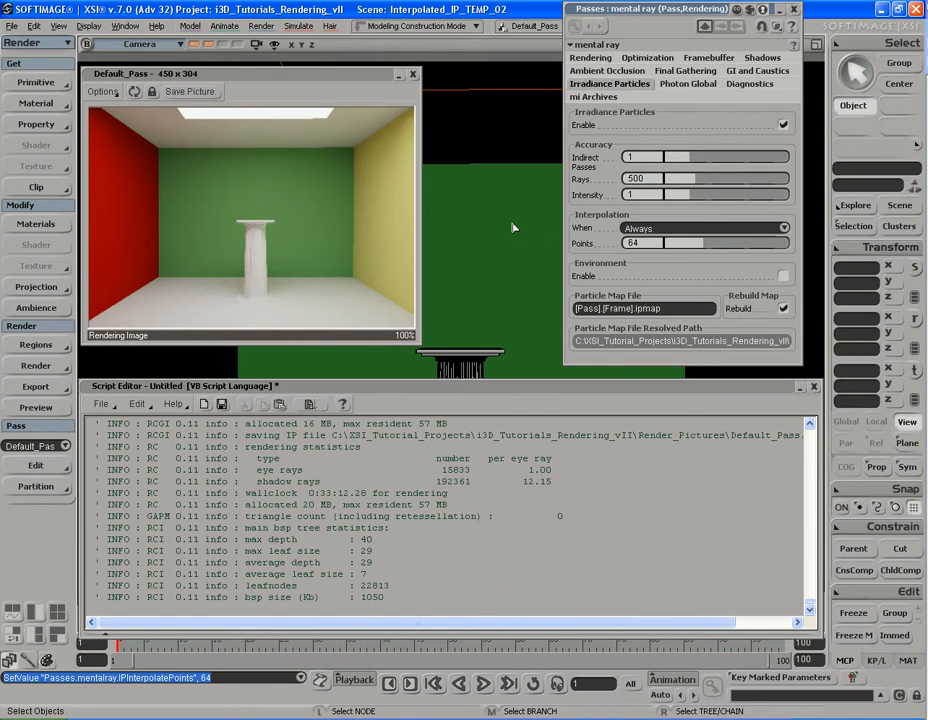
- After checking the rendering time in the log, turn off rebuilding of the particle map and render the stored ceiling-corner camera view
triple_click(346, 492)
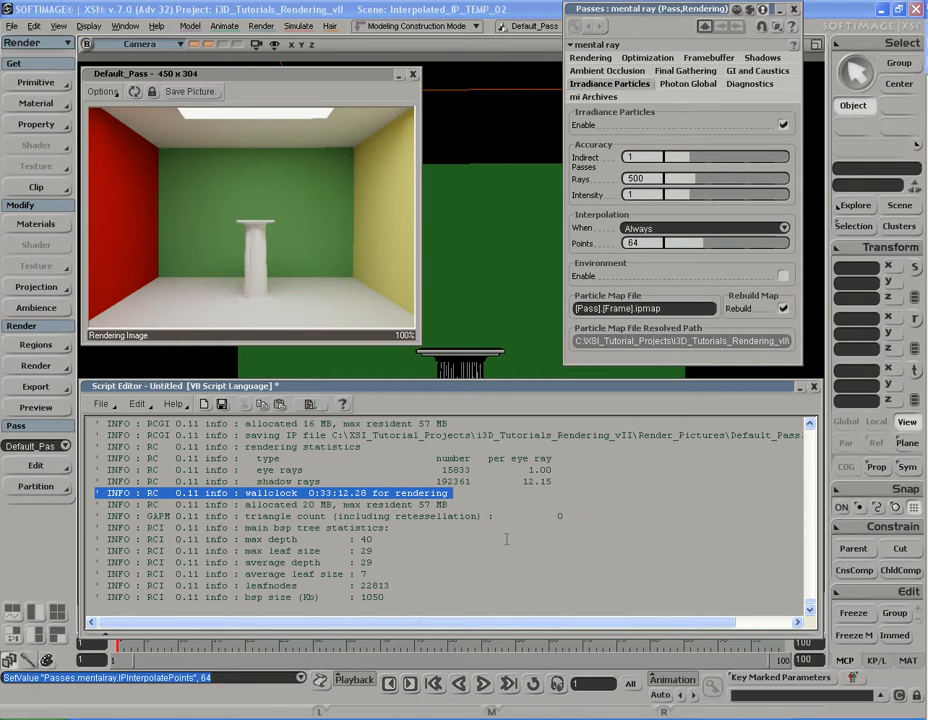
left_click(783, 309)
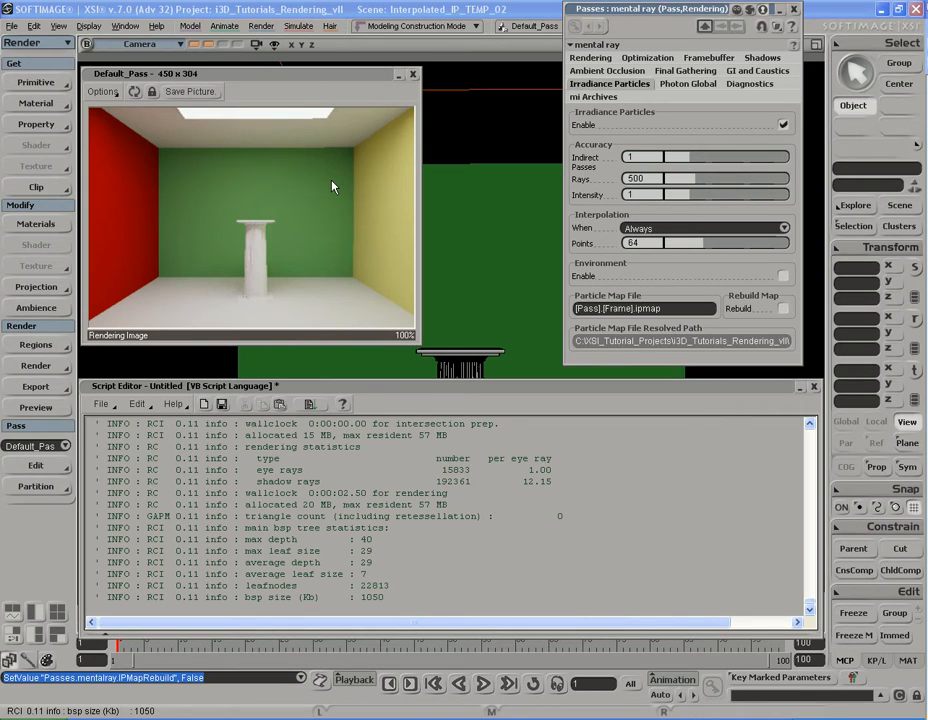
left_click(208, 45)
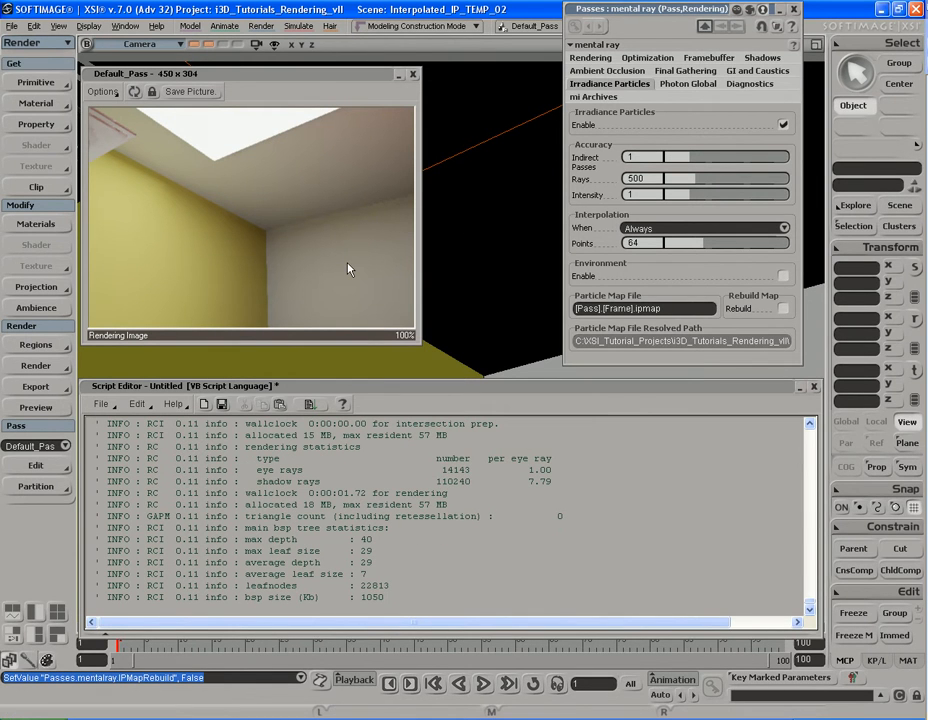
- Review the irradiance particles' rays and the importons' diffuse bounces
double_click(655, 179)
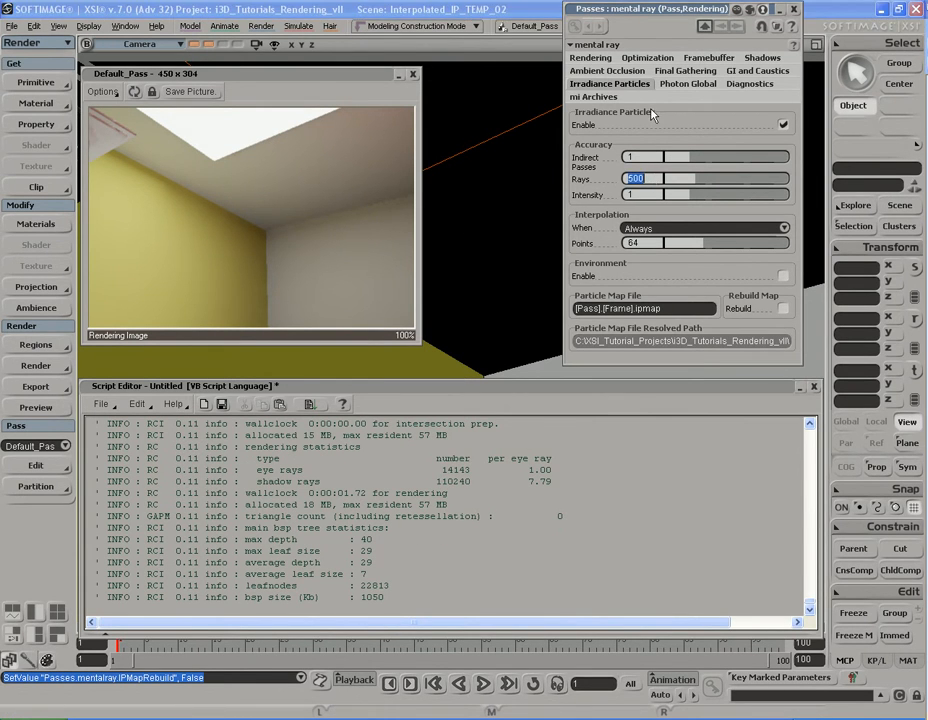
left_click(672, 86)
double_click(712, 173)
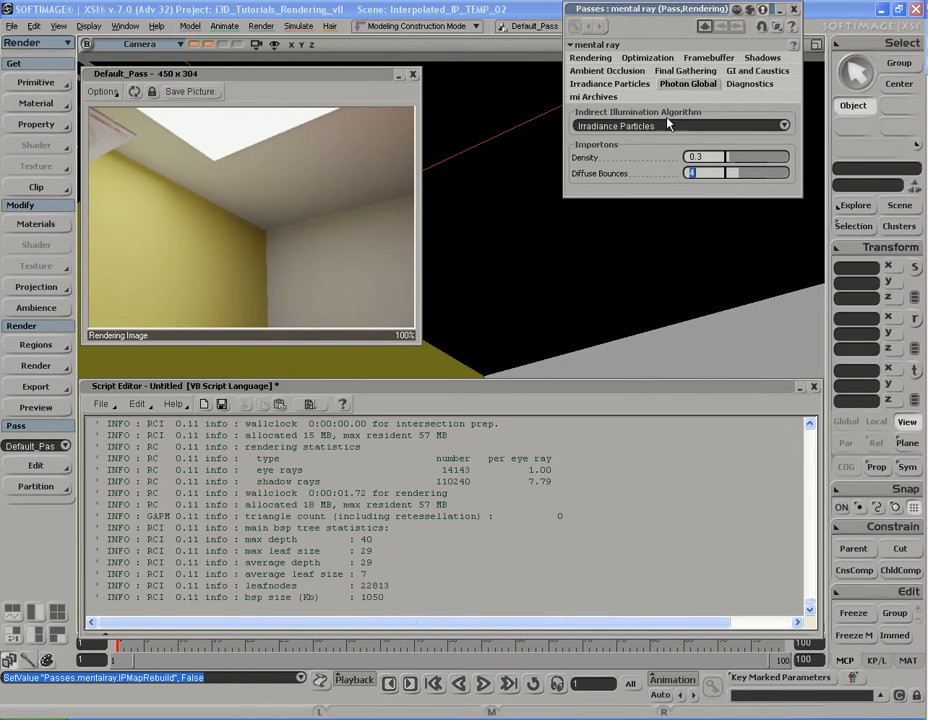
left_click(641, 85)
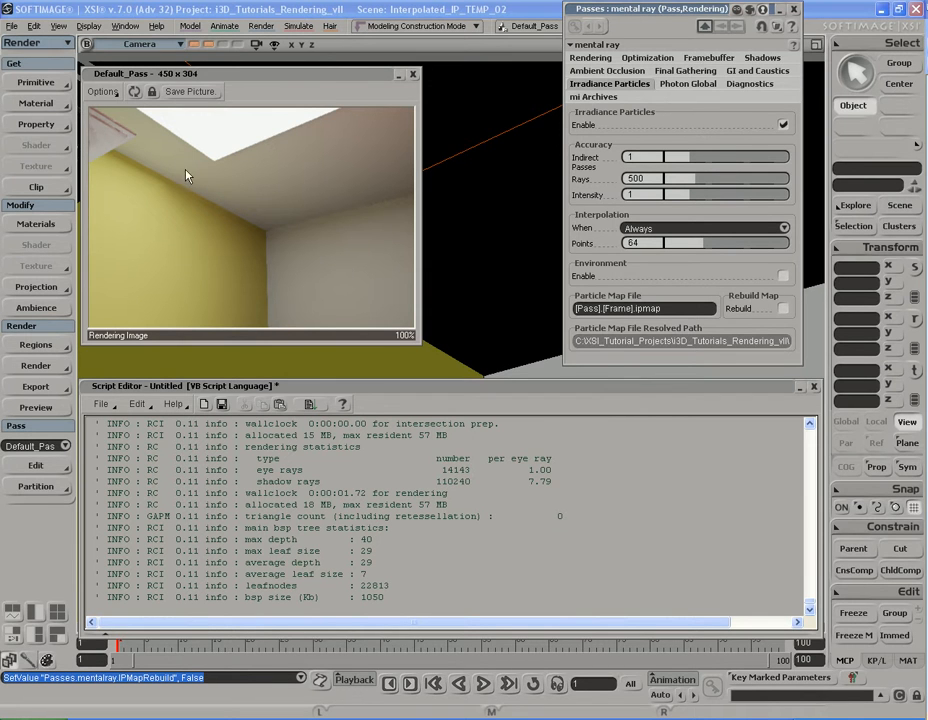
- Re-render the ceiling corner from the saved particle map, and recall the stored front view of the room
left_click(134, 91)
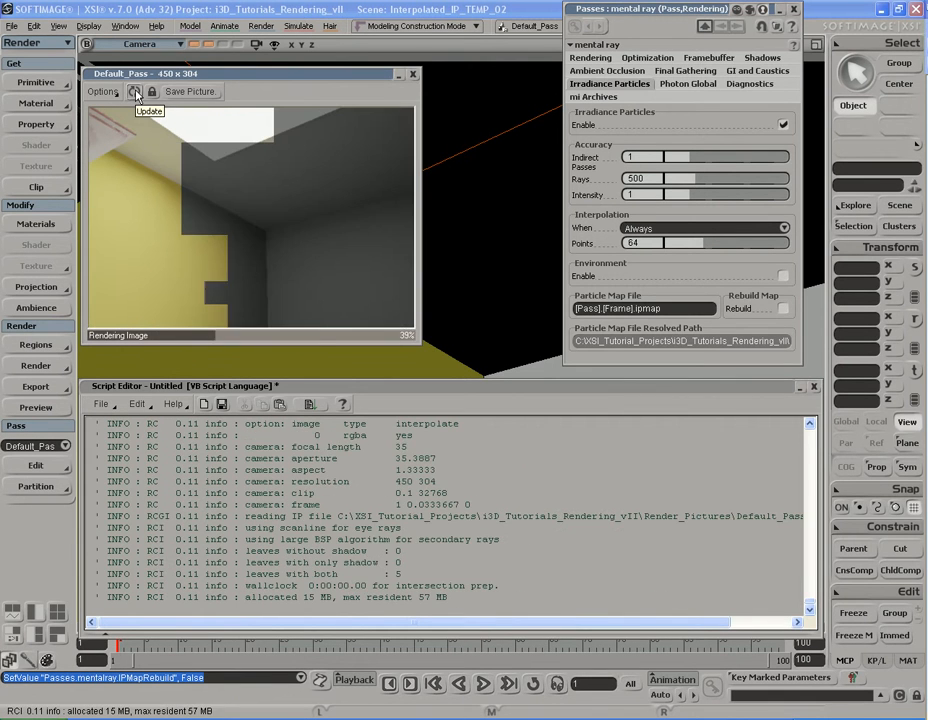
left_click(134, 92)
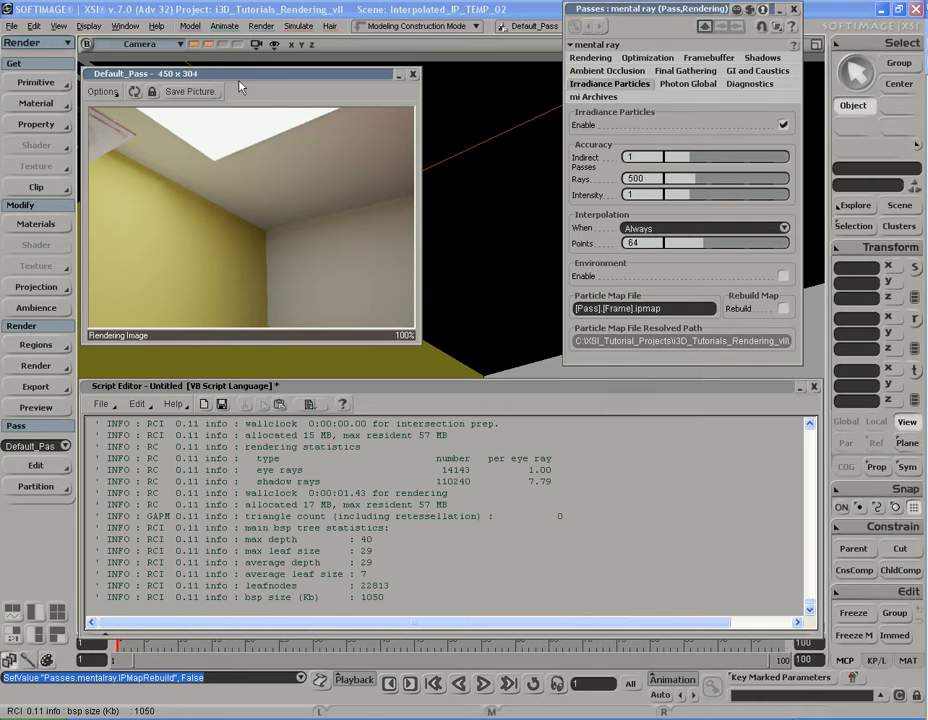
left_click(195, 46)
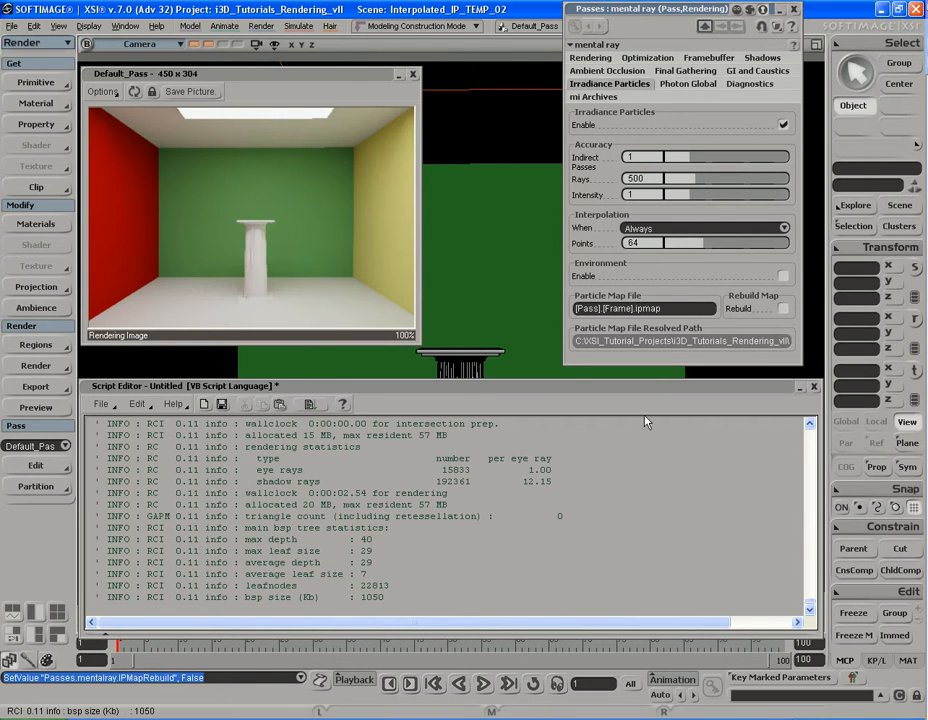
- Close the script editor and mental ray settings, and orbit the camera to preview the red wall
left_click(815, 387)
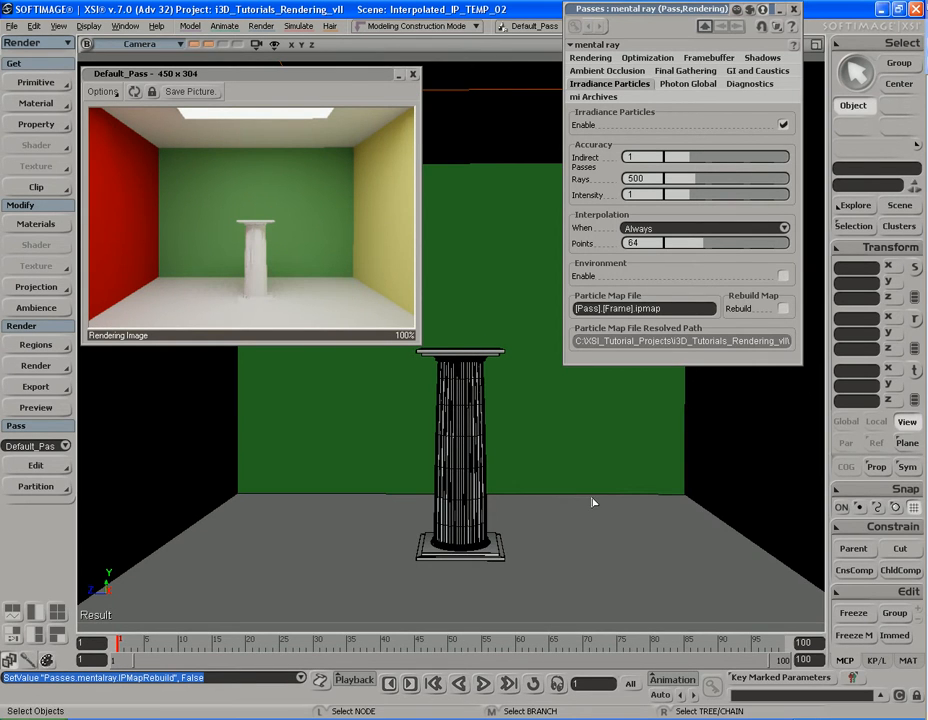
left_click(794, 9)
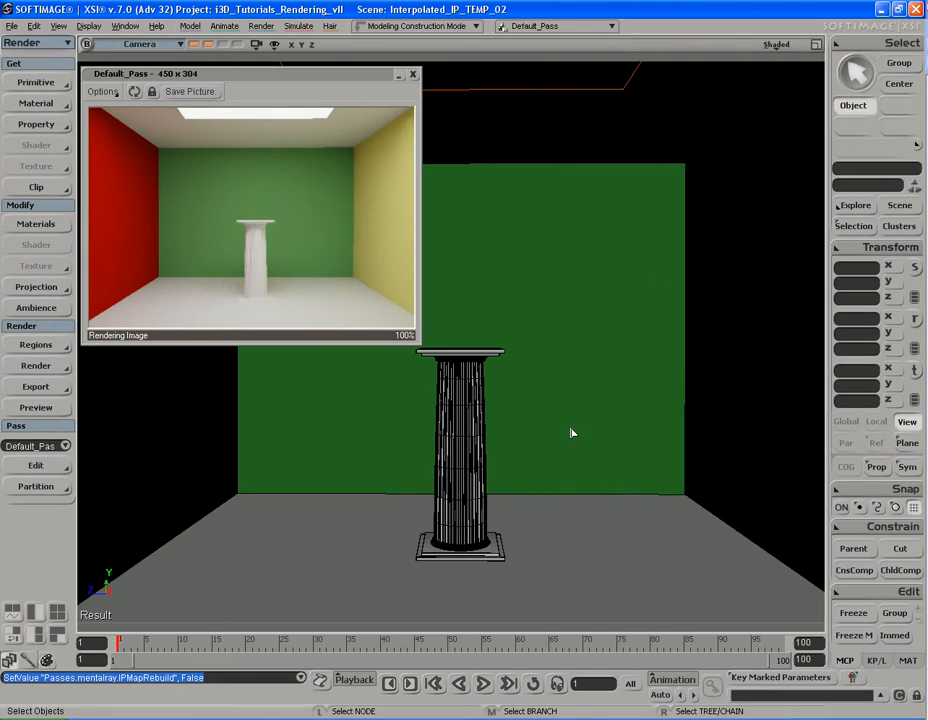
key("s")
right_click_drag(577, 424, 524, 421)
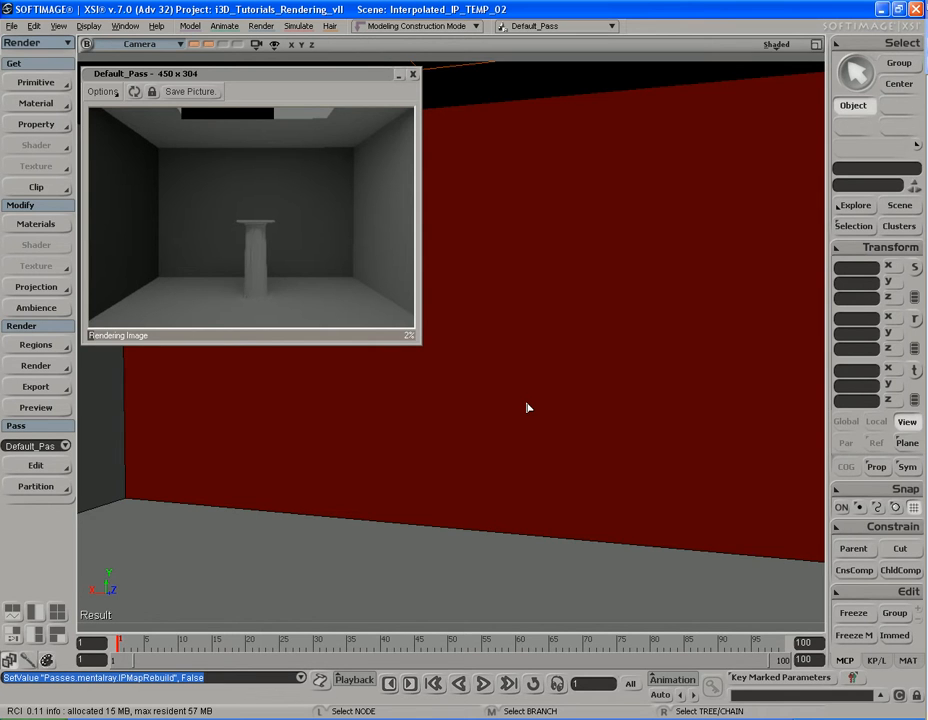
scroll(528, 407, "up", 1)
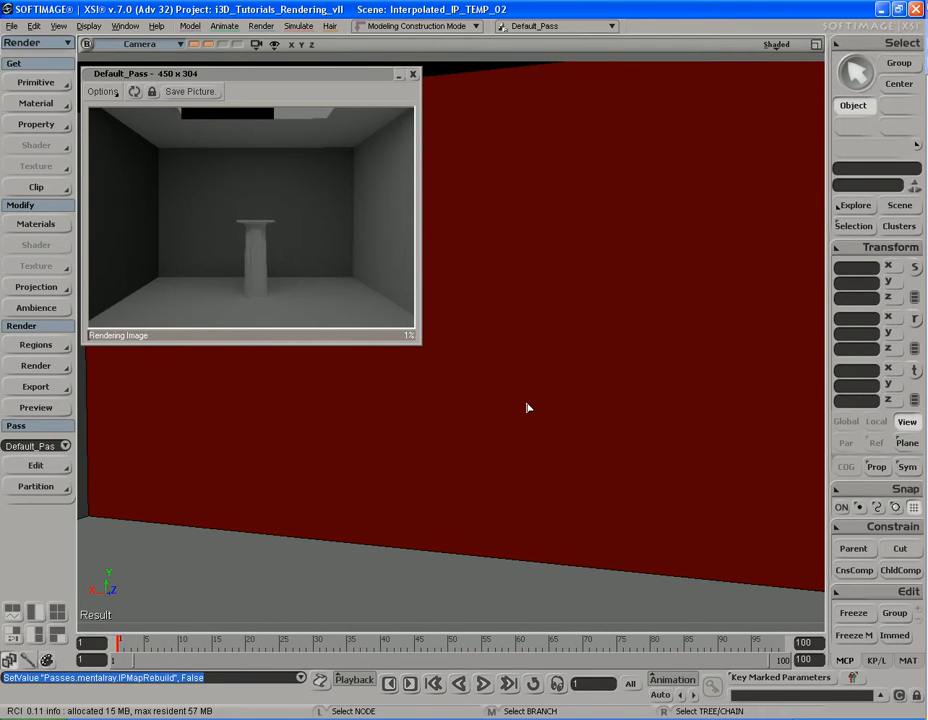
scroll(530, 406, "down", 2)
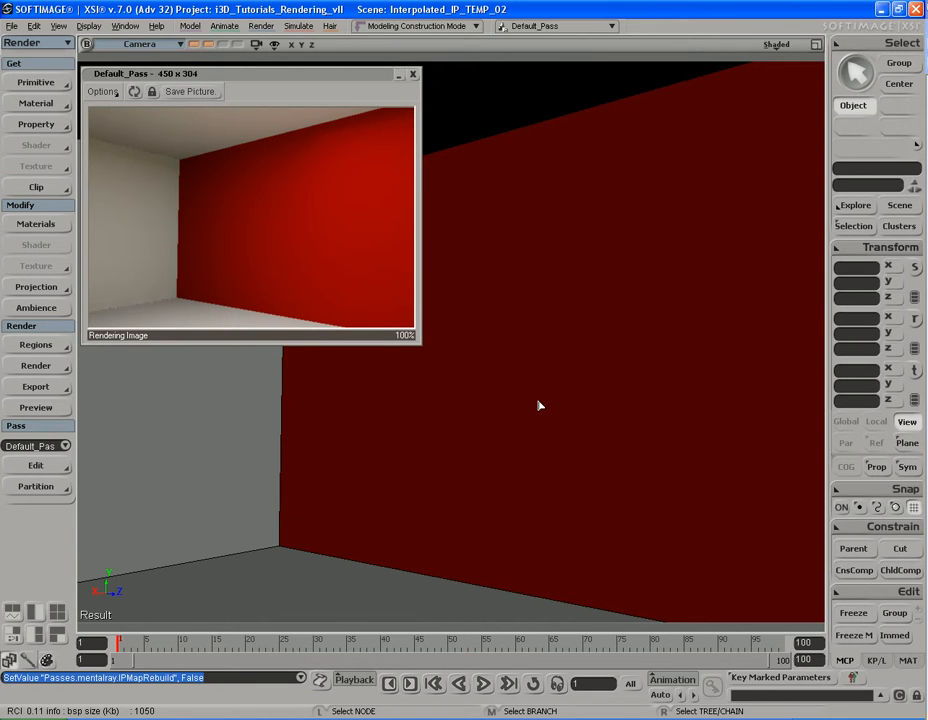
- Orbit the camera past the column to preview the corner between the yellow and white walls
key("s")
right_click_drag(577, 408, 559, 408)
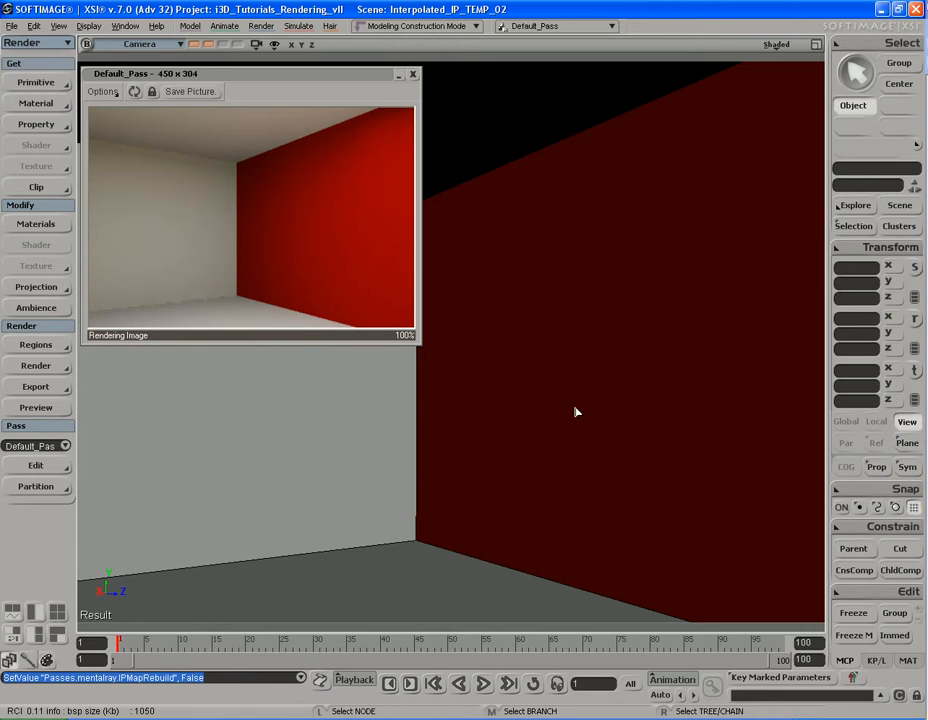
key("s")
right_click_drag(598, 408, 570, 407)
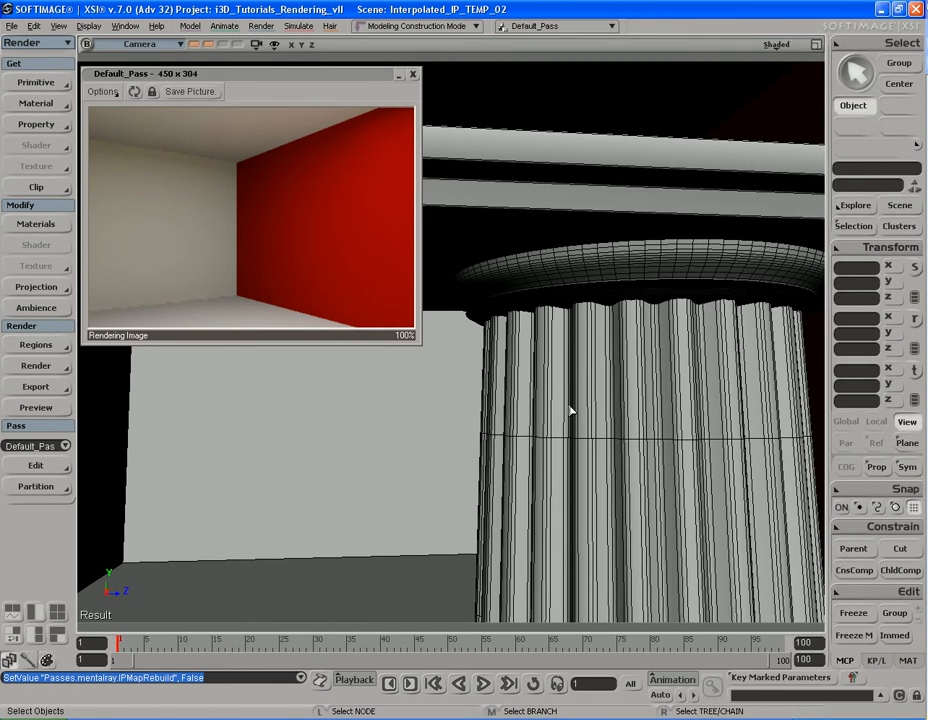
key("s")
right_click_drag(613, 389, 590, 405)
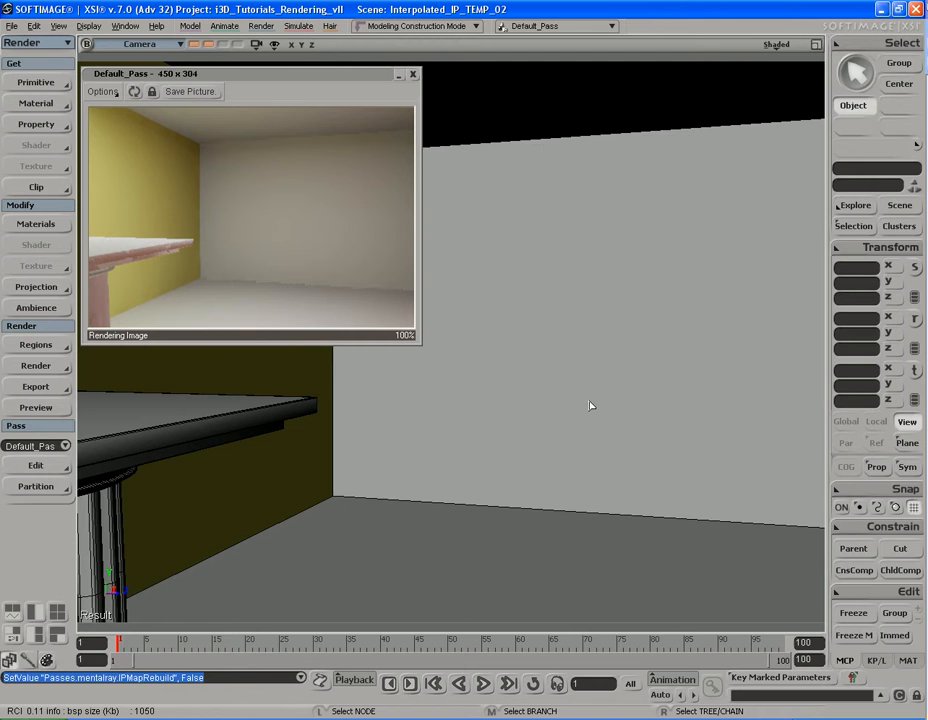
- Set the pass output width to 900 with locked aspect ratio and render a larger preview of the room corner
left_click(413, 74)
left_click(28, 368)
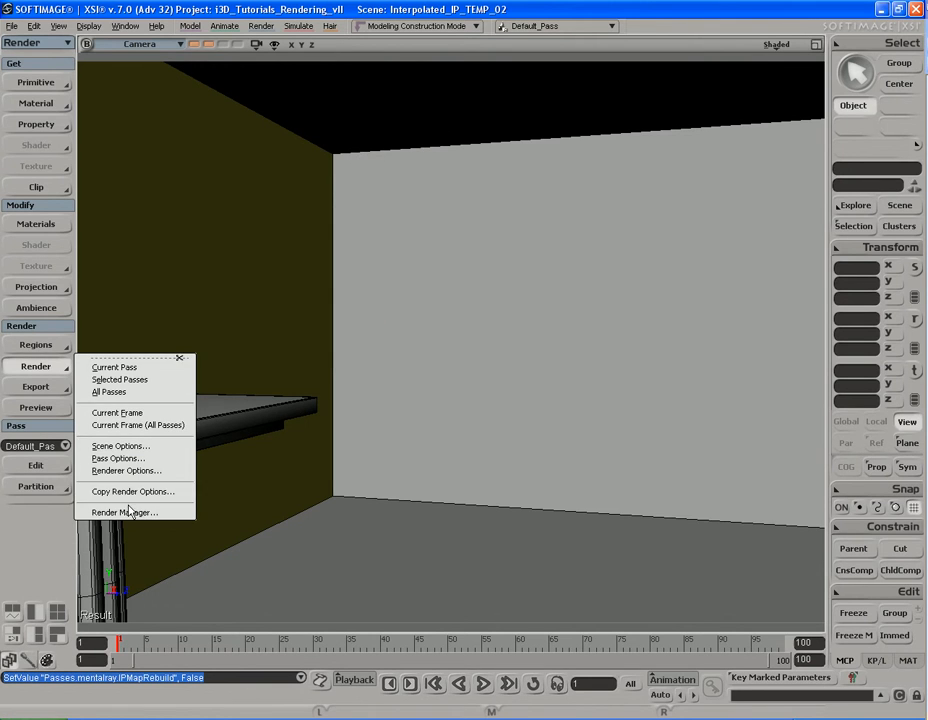
left_click(131, 459)
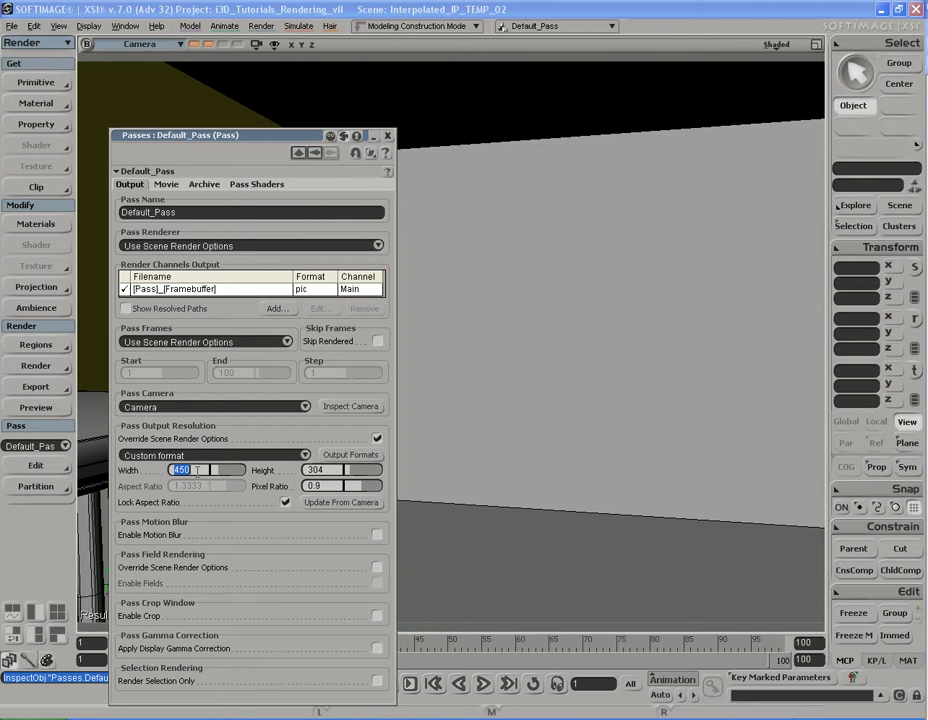
type("900")
key("Return")
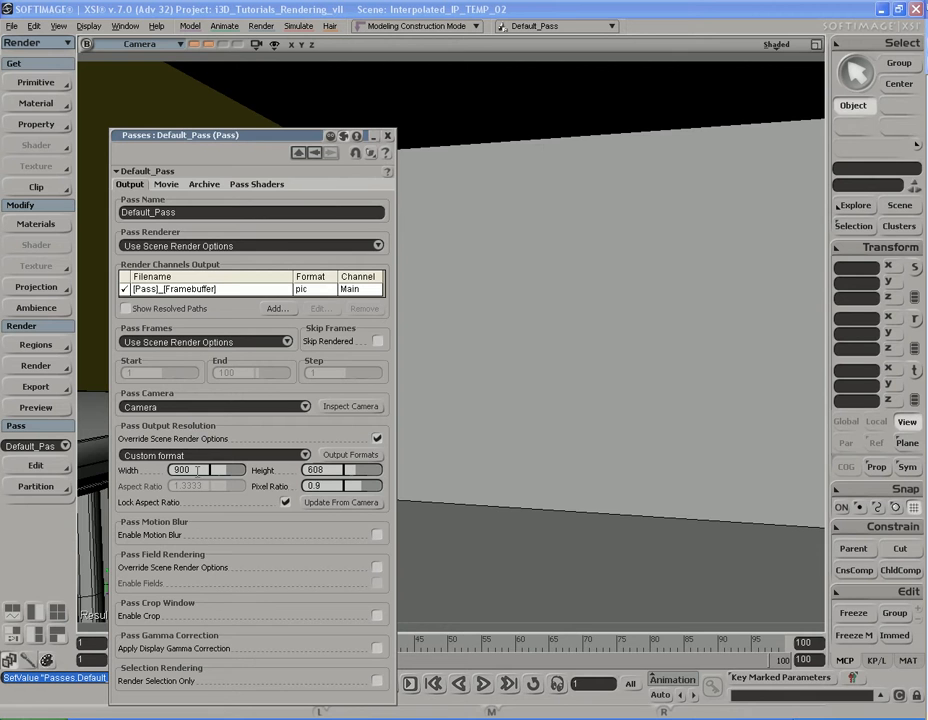
key("r")
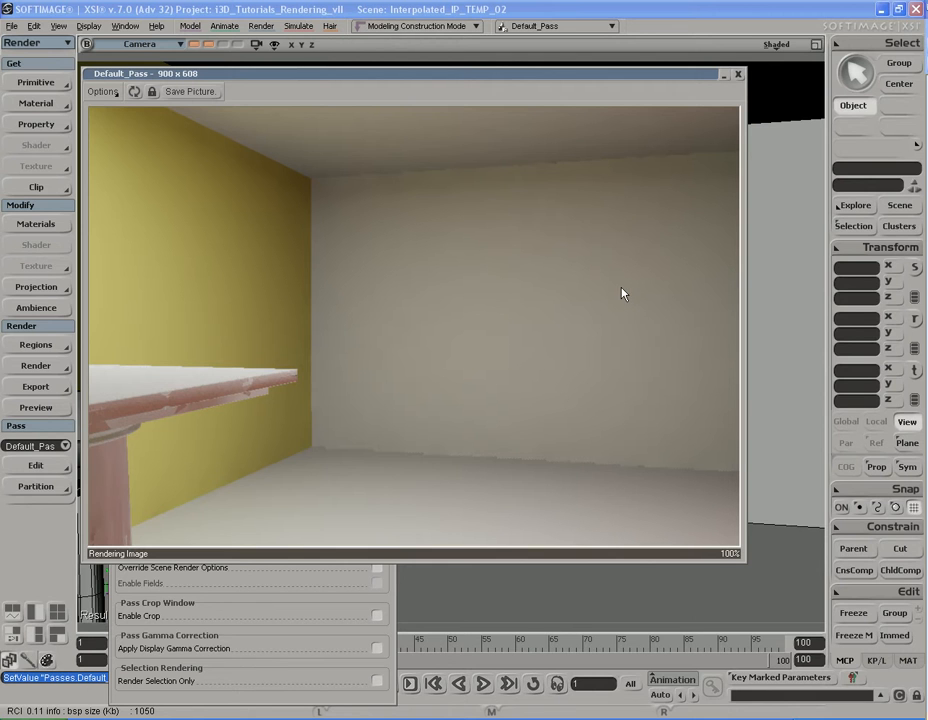
left_click(739, 77)
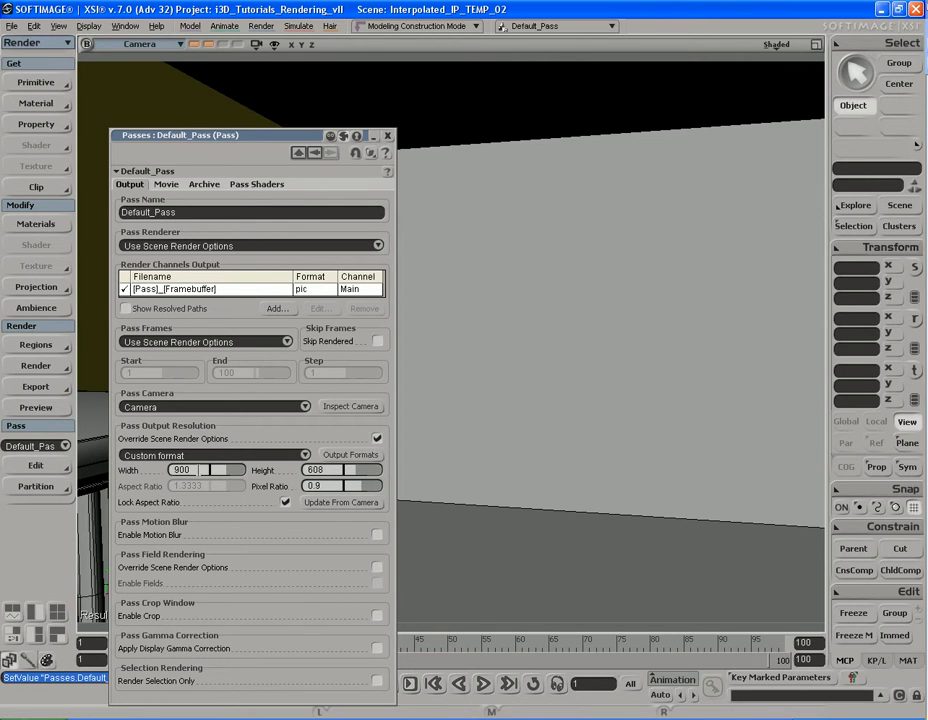
- Set the pass output width to 450 and close the pass options
left_click(182, 469)
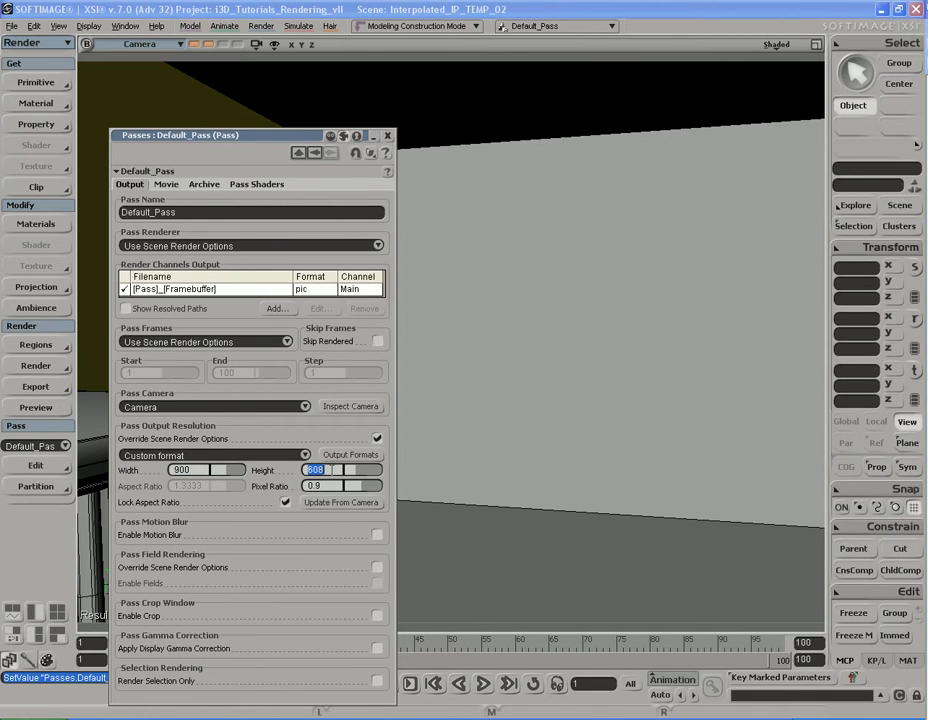
left_click(200, 469)
key("Tab")
left_click(201, 470)
type("450")
key("Return")
left_click(387, 136)
- Render previews of the yellow wall's corner and of the column in front of the green wall
key("s")
right_click_drag(408, 298, 471, 306)
key("shift+r")
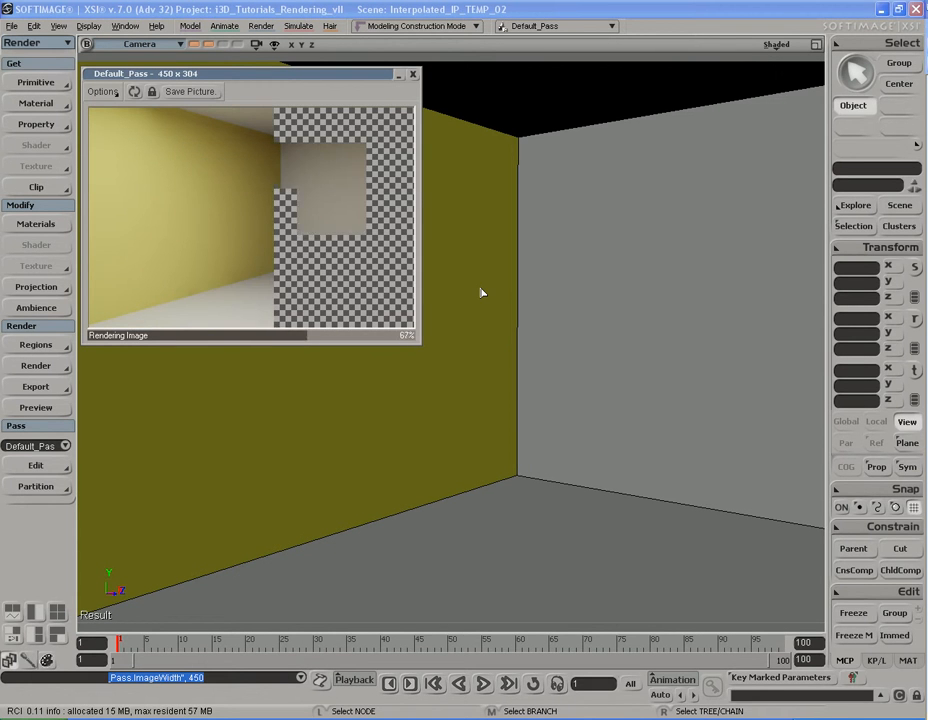
left_click(415, 78)
key("s")
right_click_drag(470, 296, 365, 289)
key("shift+r")
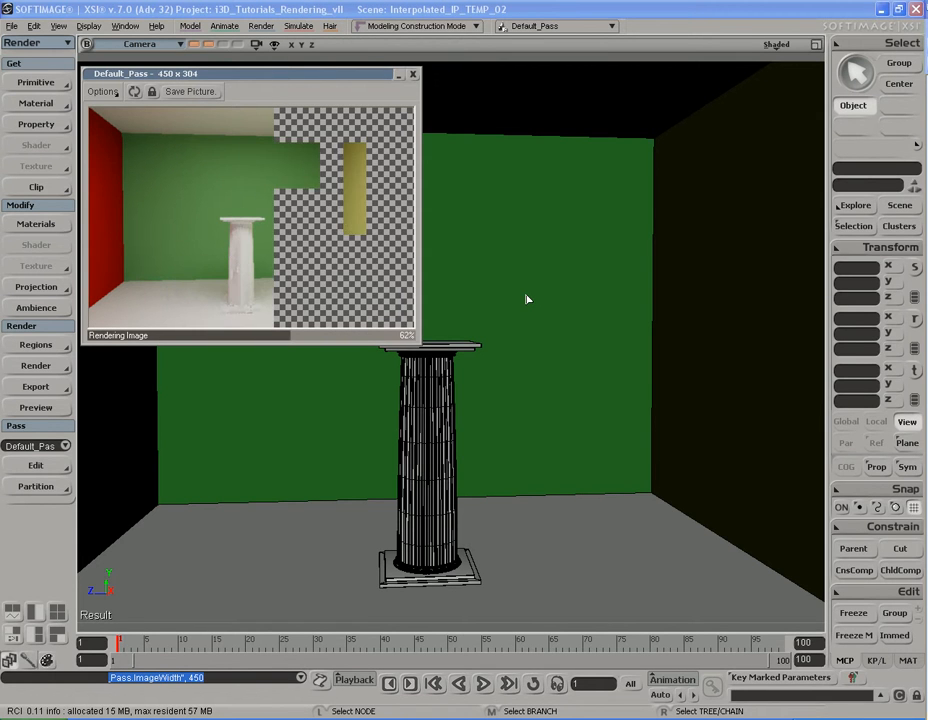
- Select the column's cylinder, frame it and orbit to a close-up of its capital for a render preview
left_click(444, 391)
key("f")
key("s")
right_click_drag(485, 401, 614, 394)
left_click_drag(614, 394, 572, 412)
right_click_drag(572, 412, 571, 393)
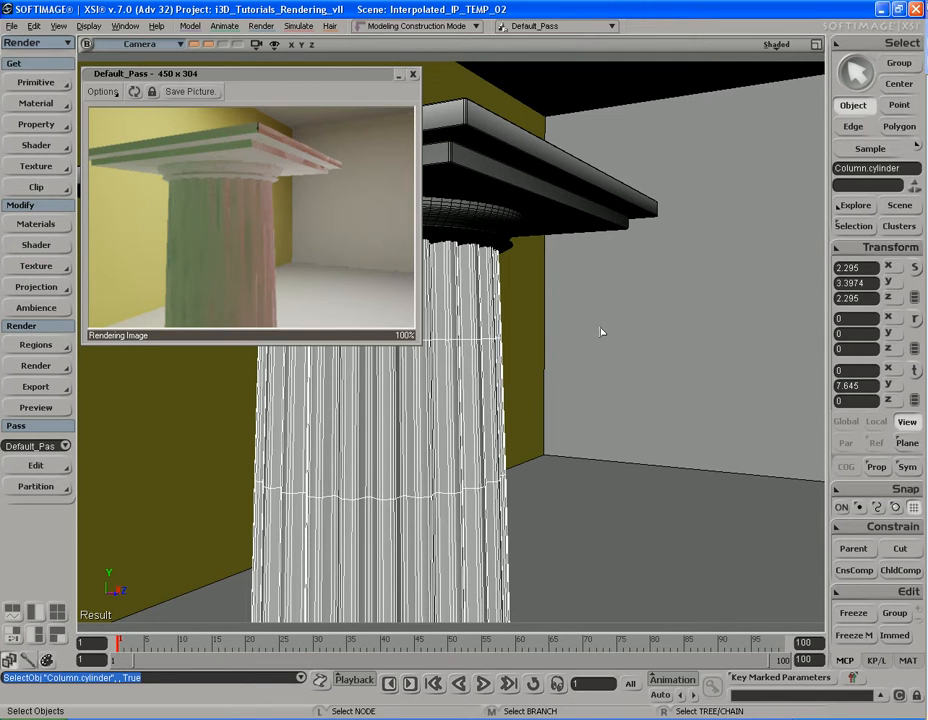
left_click(255, 80)
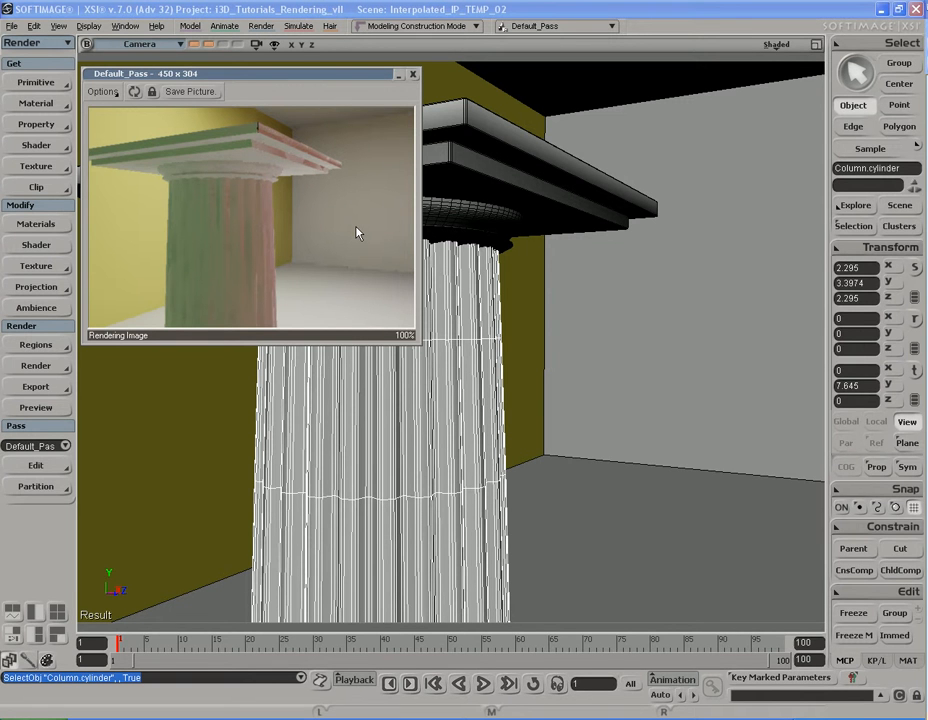
- Close the render preview and frame the whole column against the green and yellow walls
left_click(412, 77)
key("s")
right_click_drag(573, 272, 414, 264)
scroll(414, 264, "down", 6)
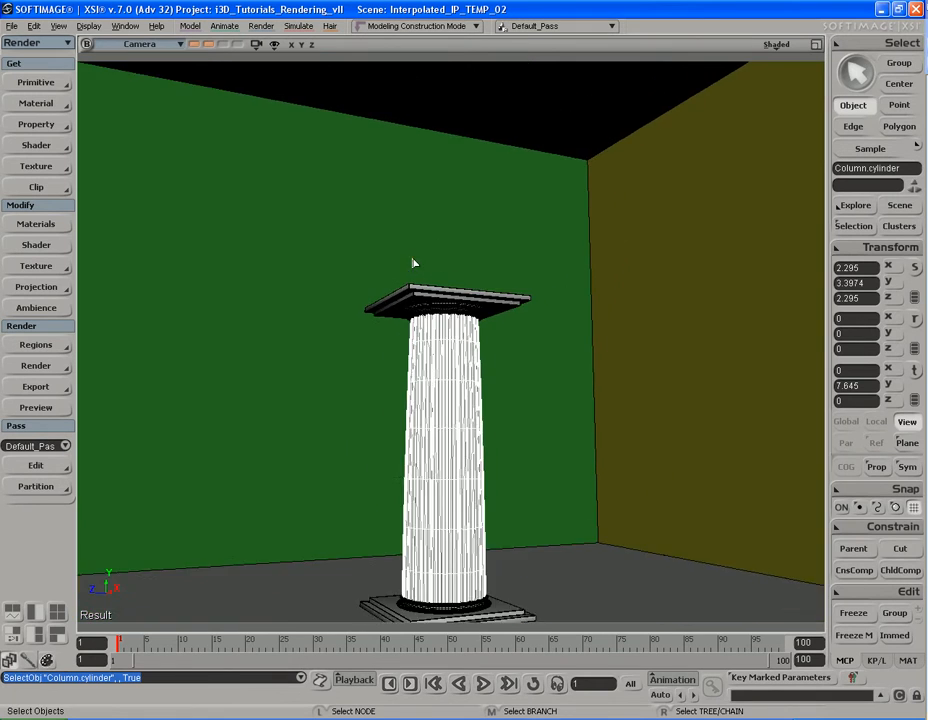
key("s")
left_click_drag(454, 328, 451, 276)
right_click_drag(456, 274, 452, 290)
key("space")
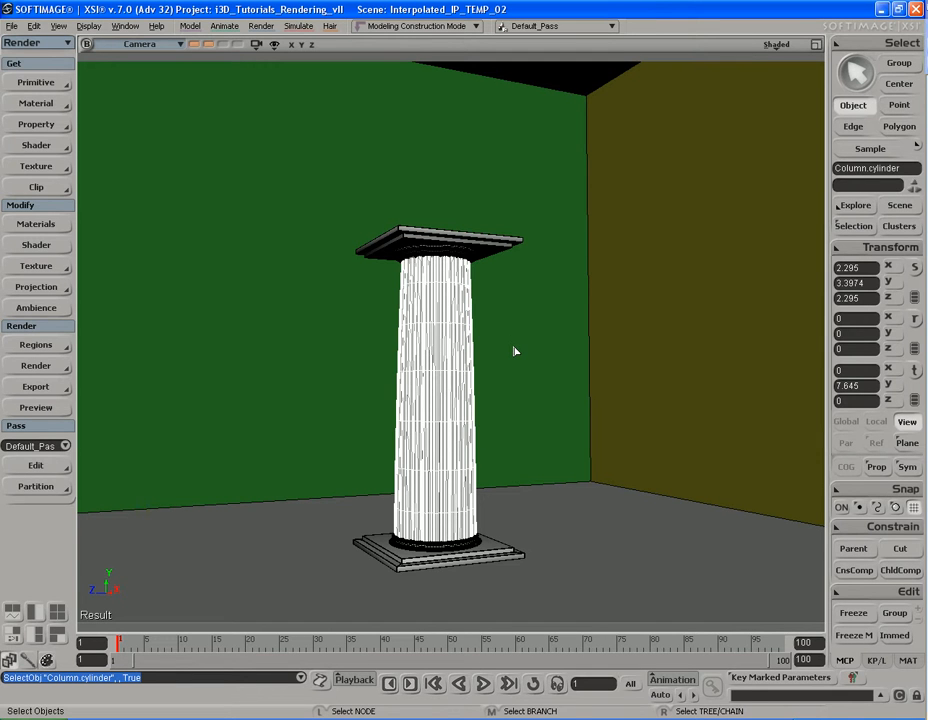
- Render a preview of the column and review the mental ray irradiance particle and photon settings
key("shift+r")
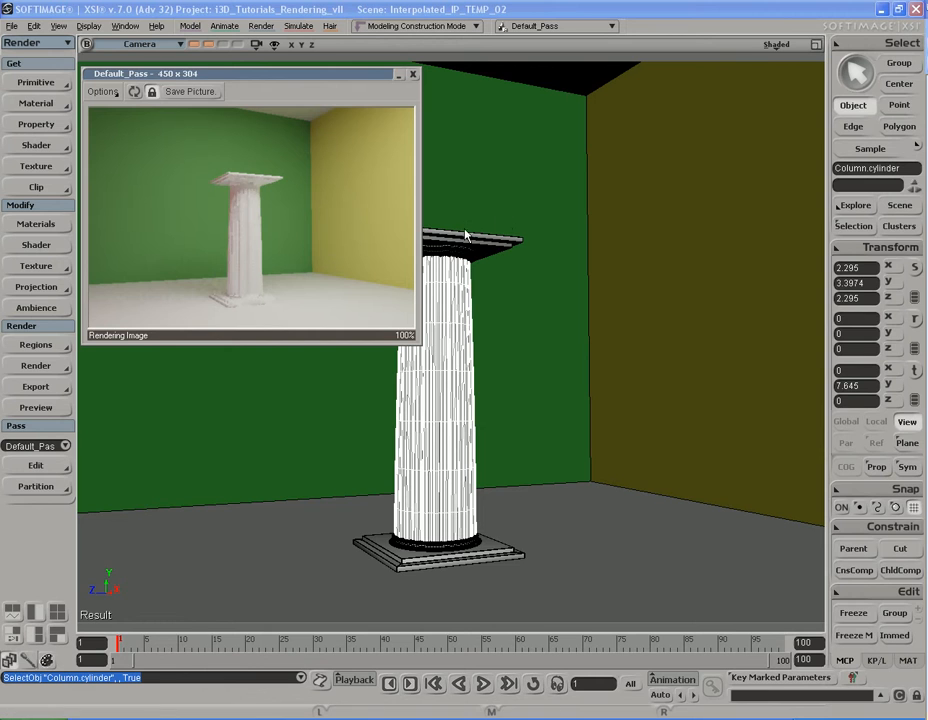
left_click(38, 366)
left_click(146, 477)
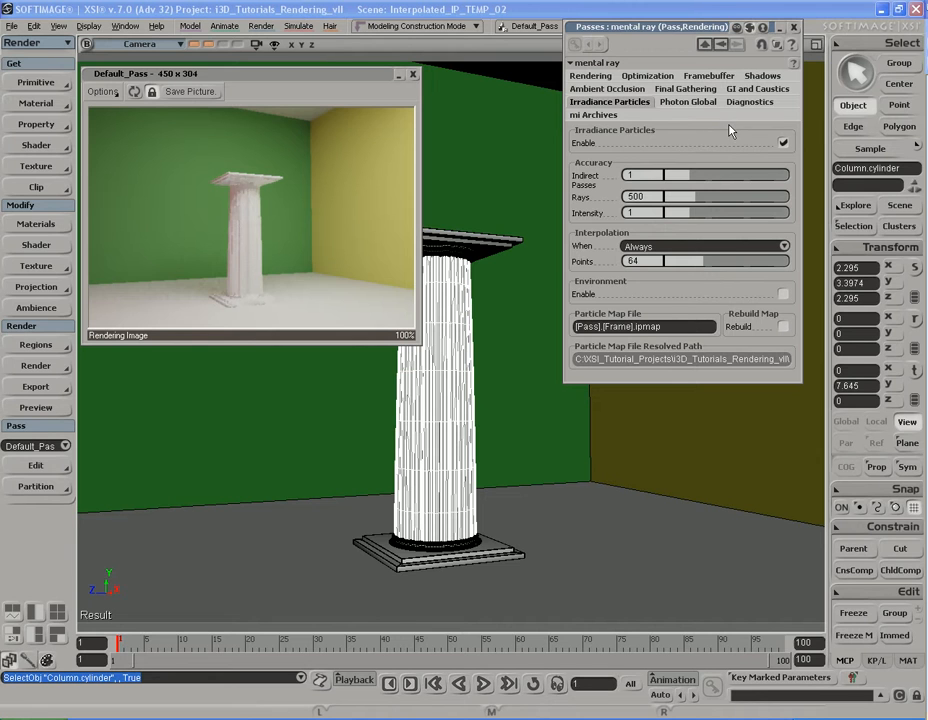
left_click(677, 105)
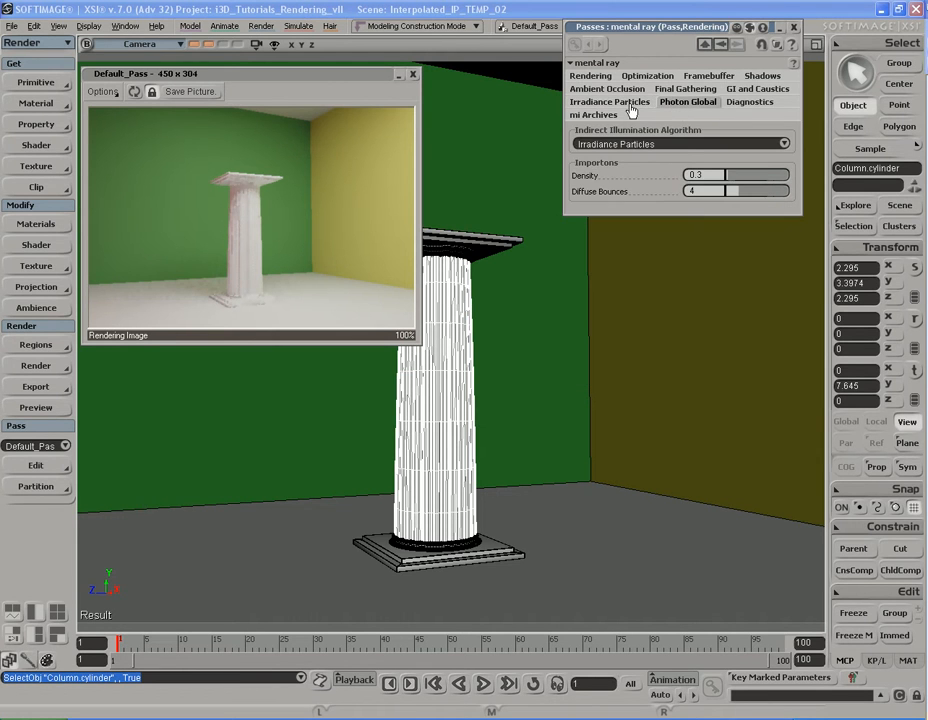
left_click(631, 106)
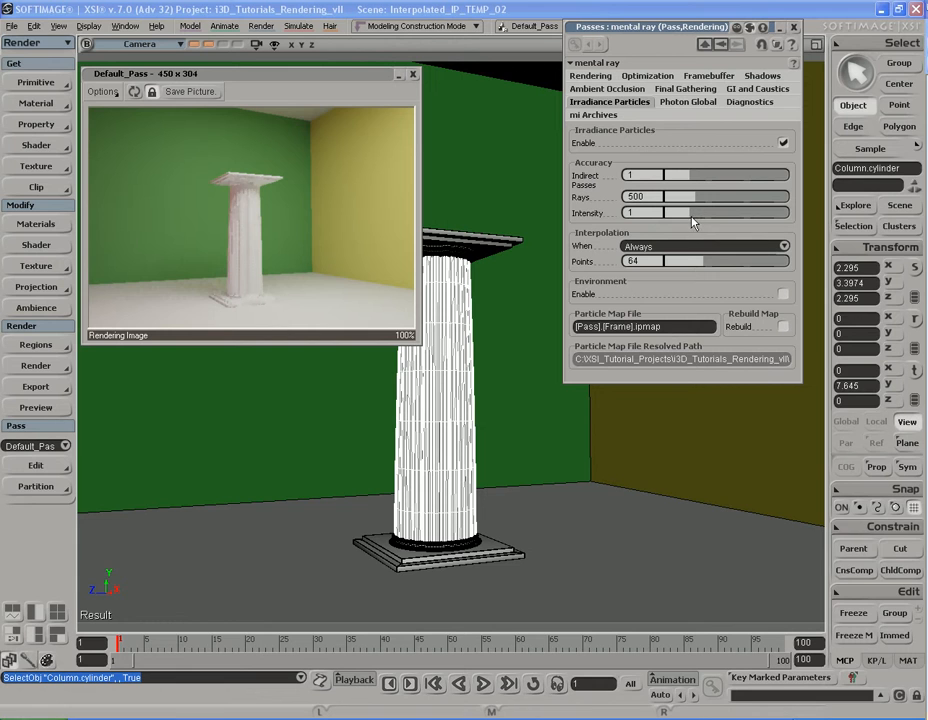
- Try an irradiance particle intensity of 0.349 in the preview, and restore the intensity to 1
left_click_drag(684, 221, 674, 220)
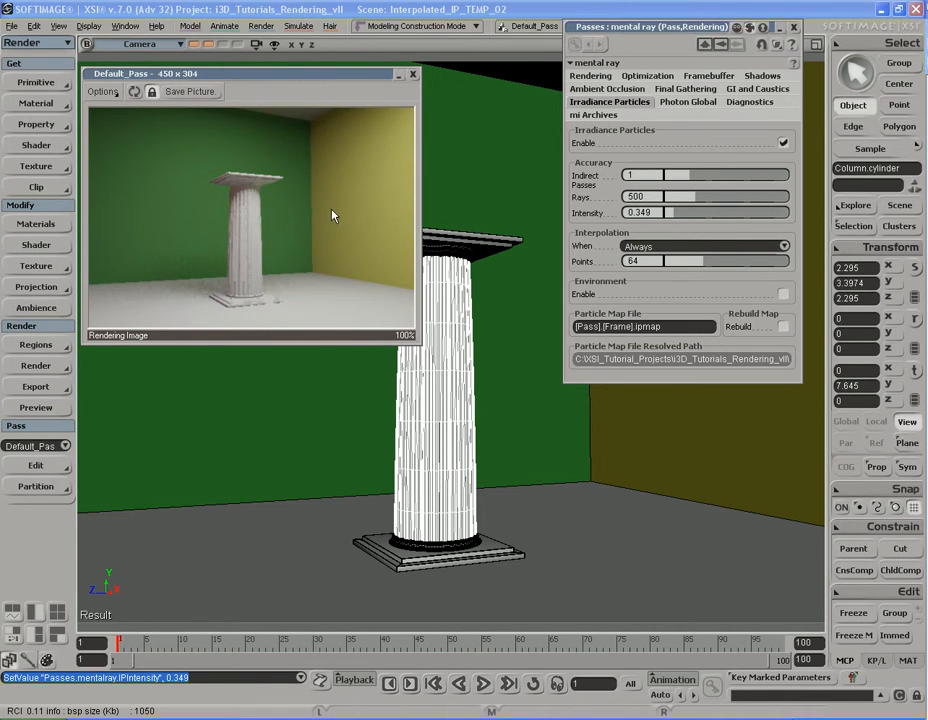
left_click(658, 213)
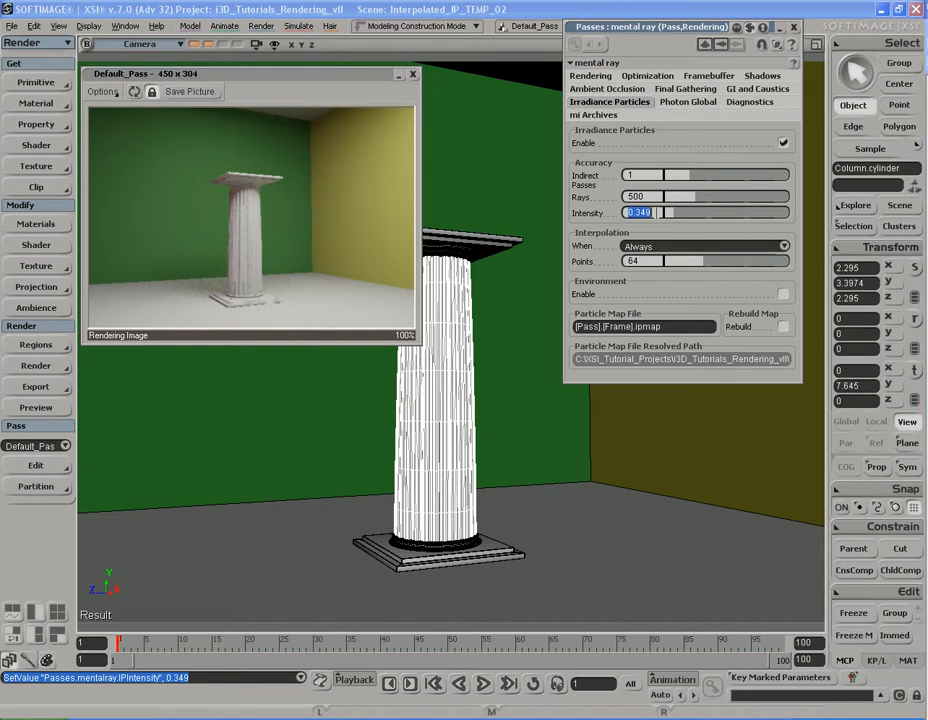
type("1")
key("Return")
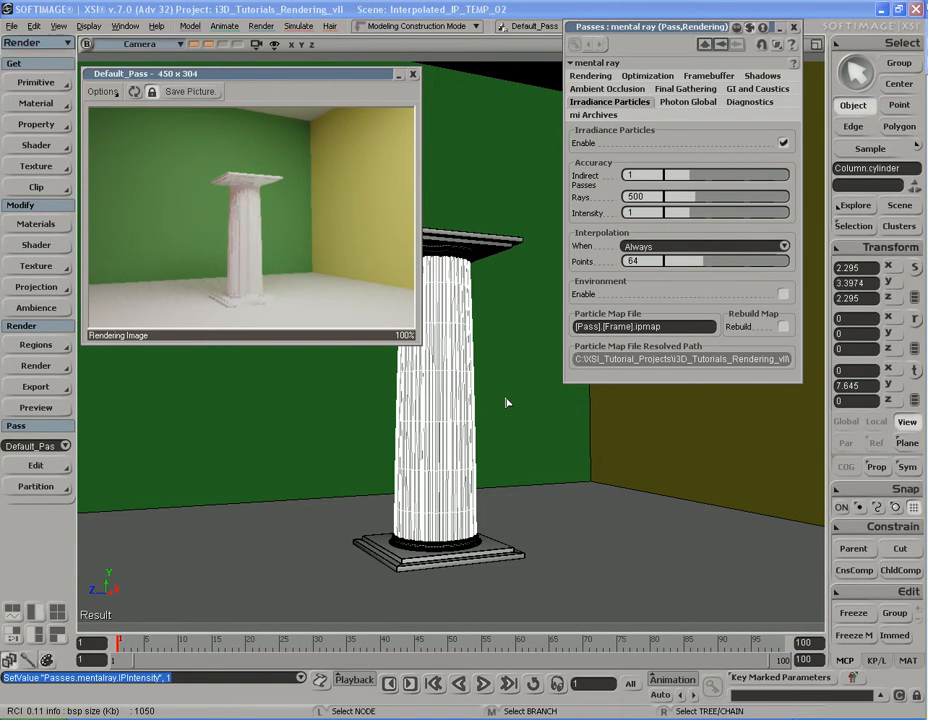
- Open the Material Manager and look through the render trees of the Yellow, White and Red materials
key("ctrl+7")
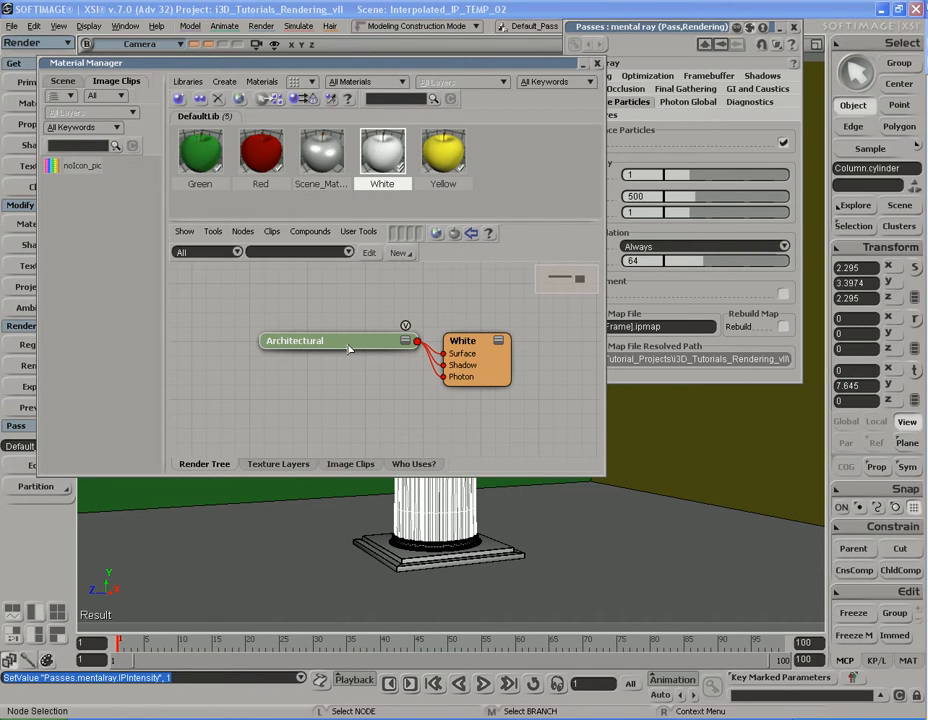
left_click(441, 160)
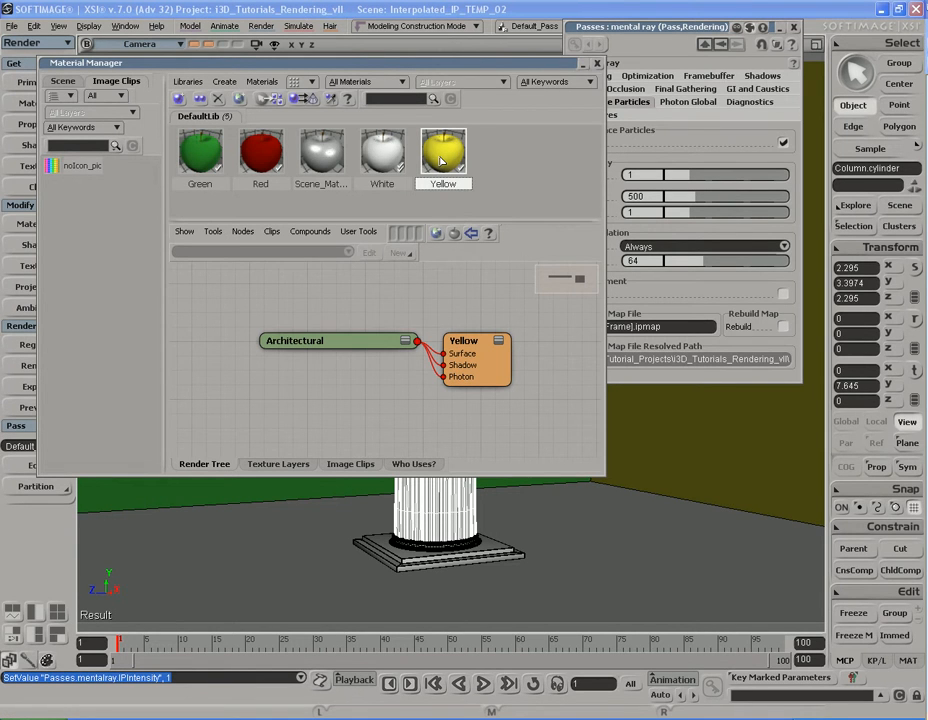
left_click(385, 158)
left_click(437, 161)
left_click(261, 152)
- Select the Green, Red, White and Yellow materials together, open their shared properties and close the Material Manager
left_click(200, 152)
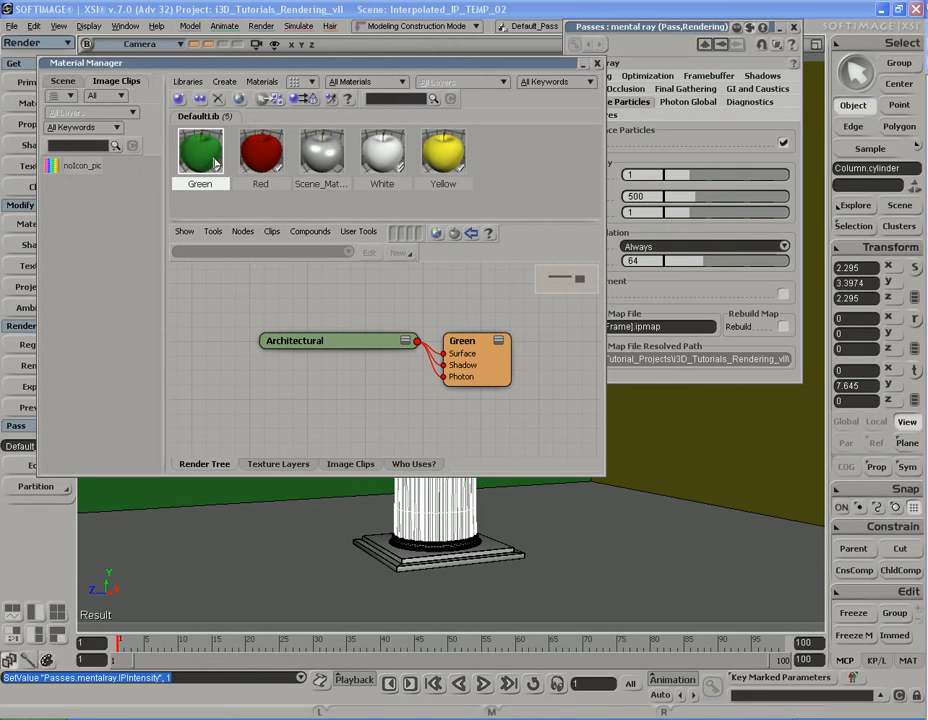
left_click(261, 153, "ctrl")
left_click(452, 165, "shift")
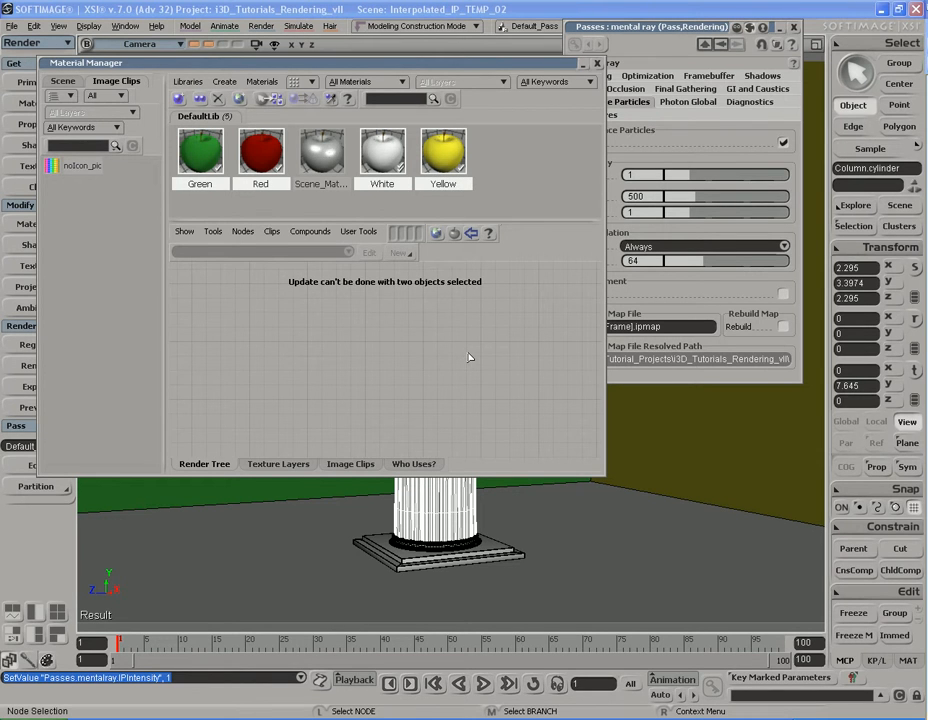
key("Return")
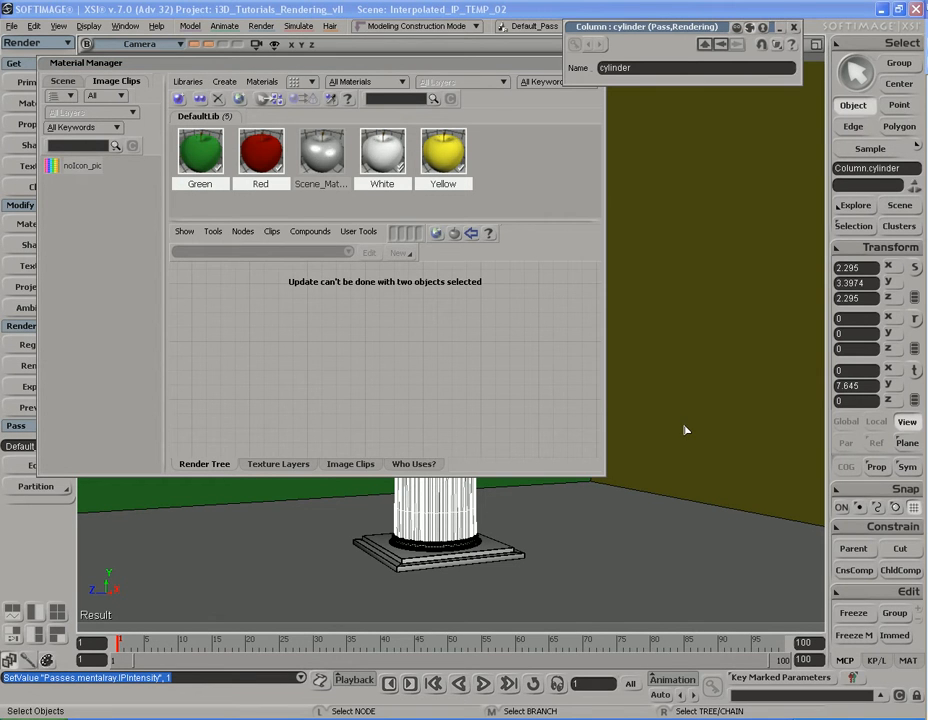
left_click(794, 28)
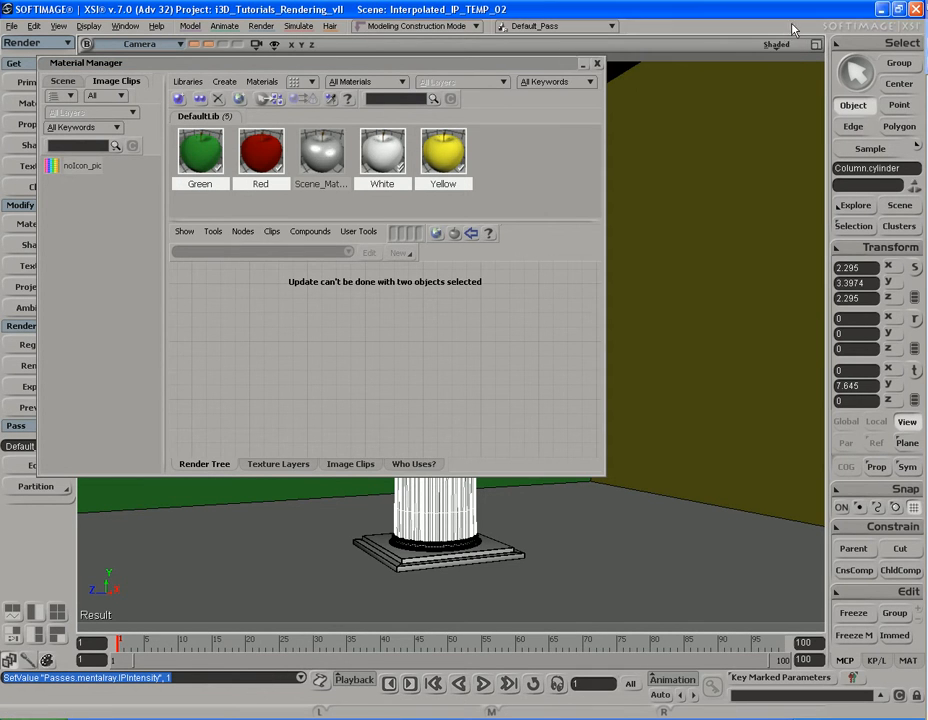
double_click(443, 154)
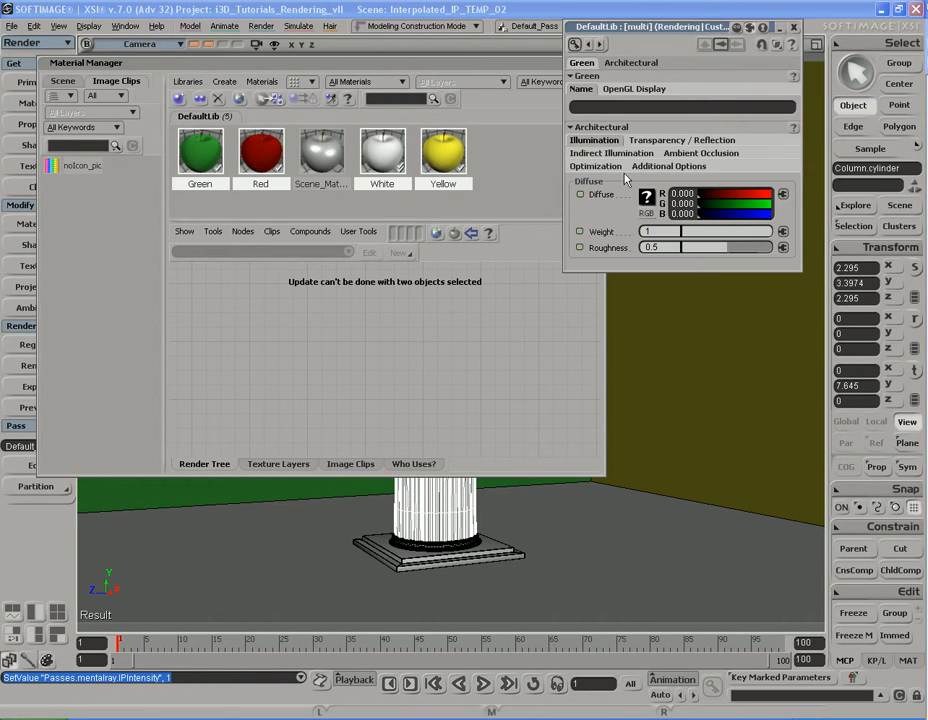
left_click(534, 70)
left_click(597, 63)
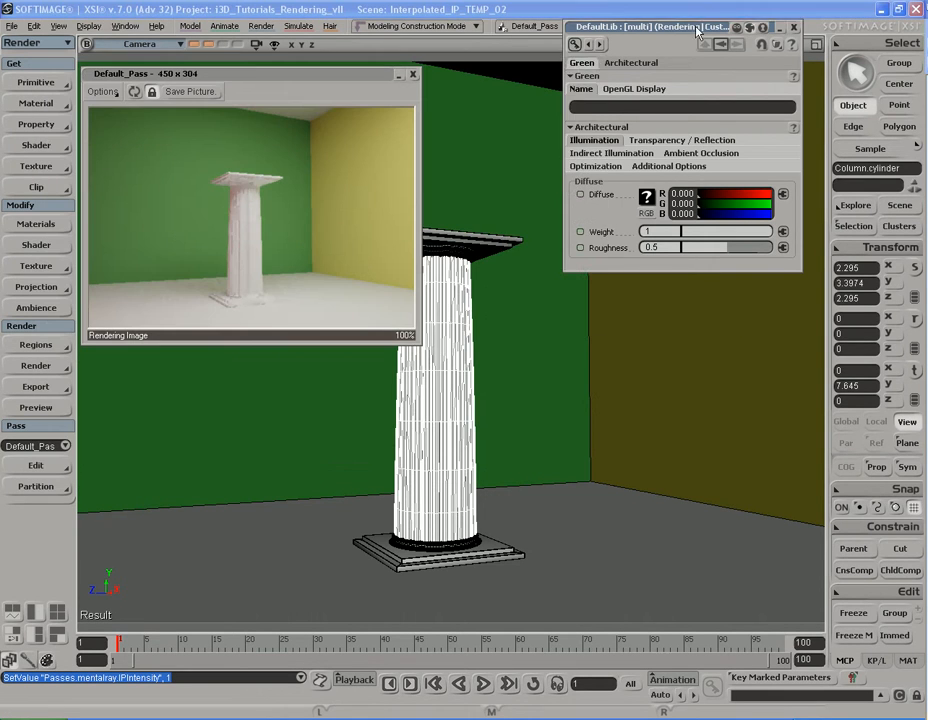
- Enable ambient occlusion on the four selected materials and place the new render preview below the original one
left_click_drag(765, 28, 695, 93)
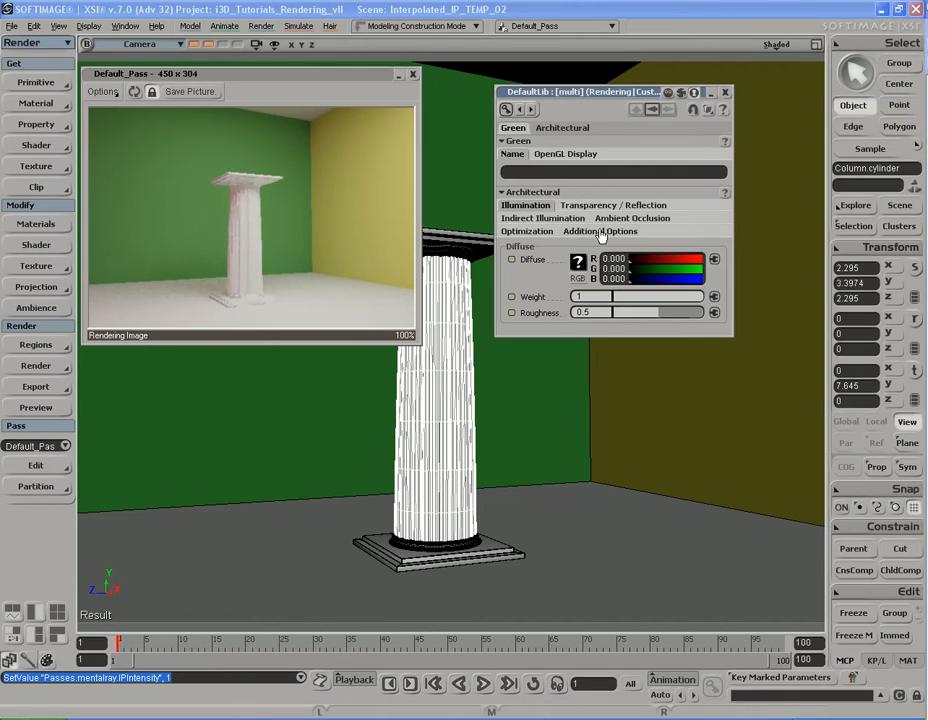
left_click_drag(608, 86, 620, 65)
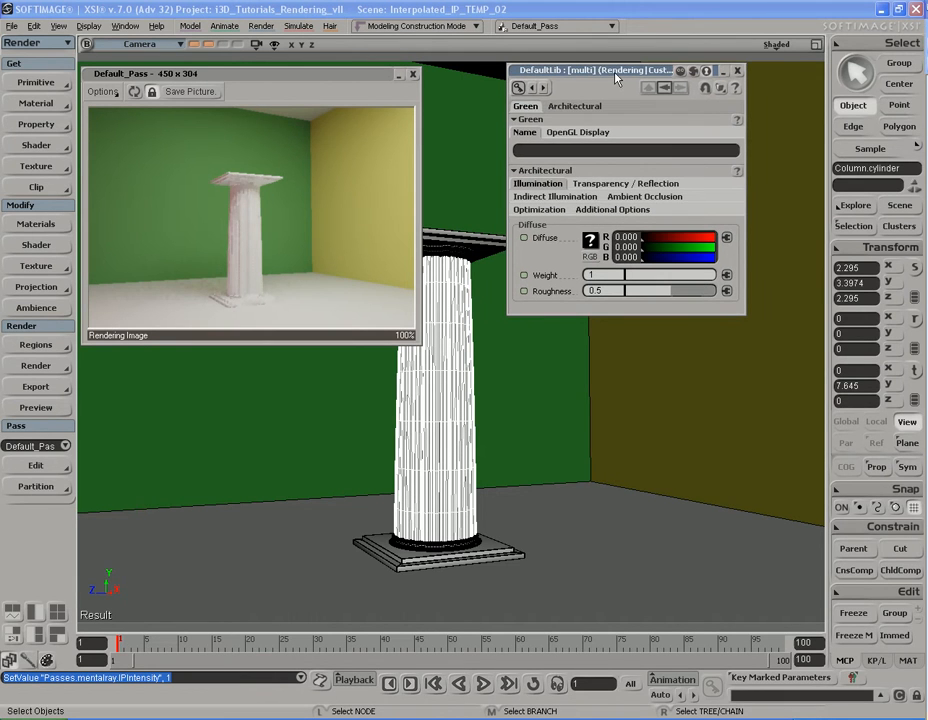
left_click(630, 197)
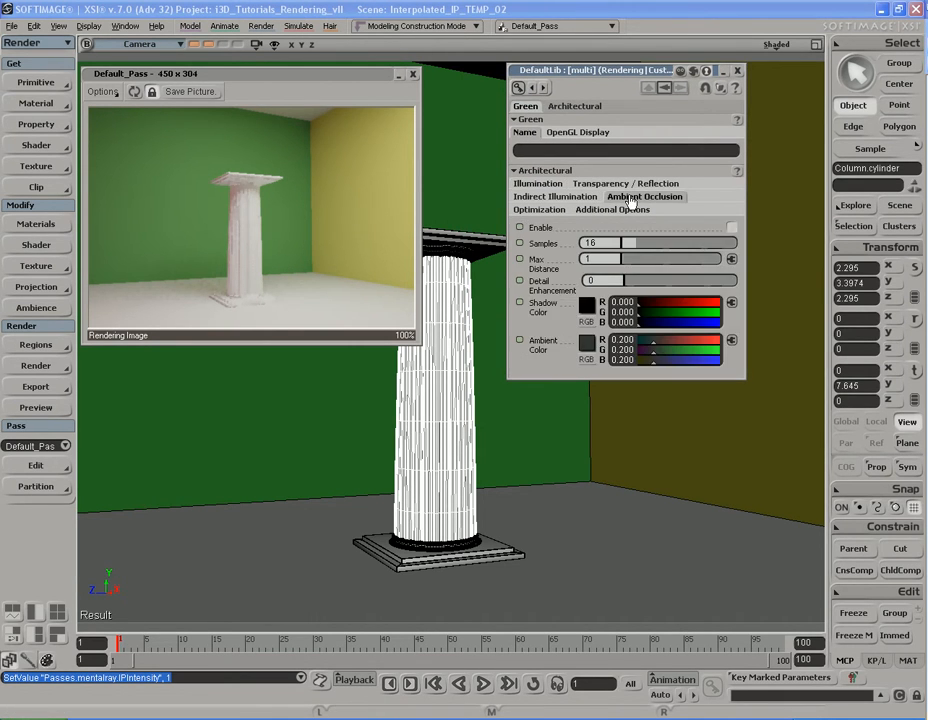
left_click(732, 228)
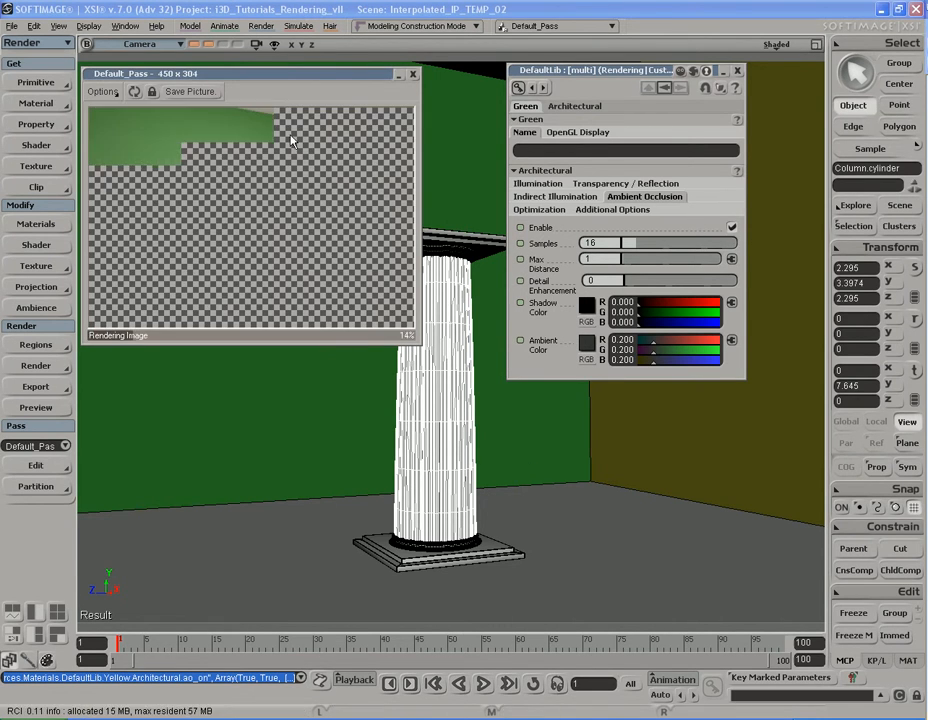
left_click_drag(292, 77, 292, 358)
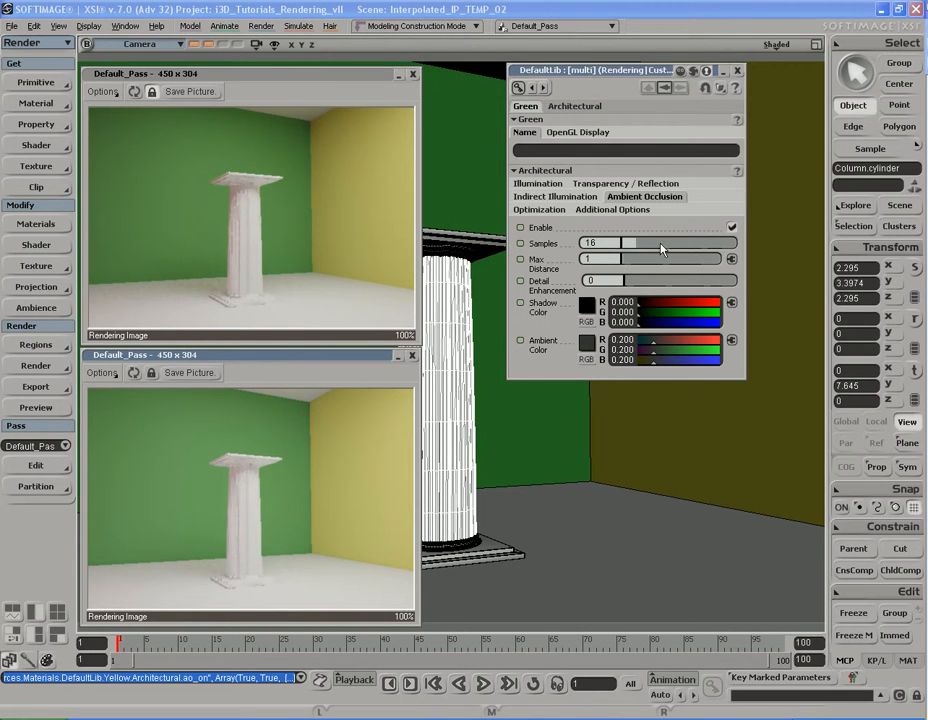
- Set the materials' ambient occlusion detail enhancement to 1 and max distance to 100
left_click(610, 259)
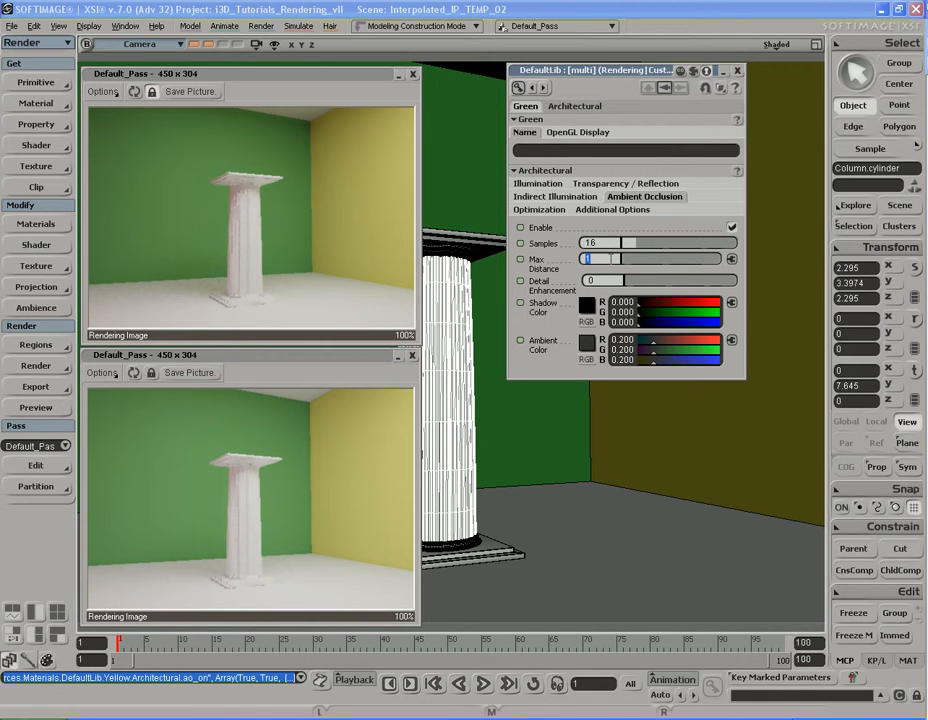
left_click_drag(625, 260, 663, 261)
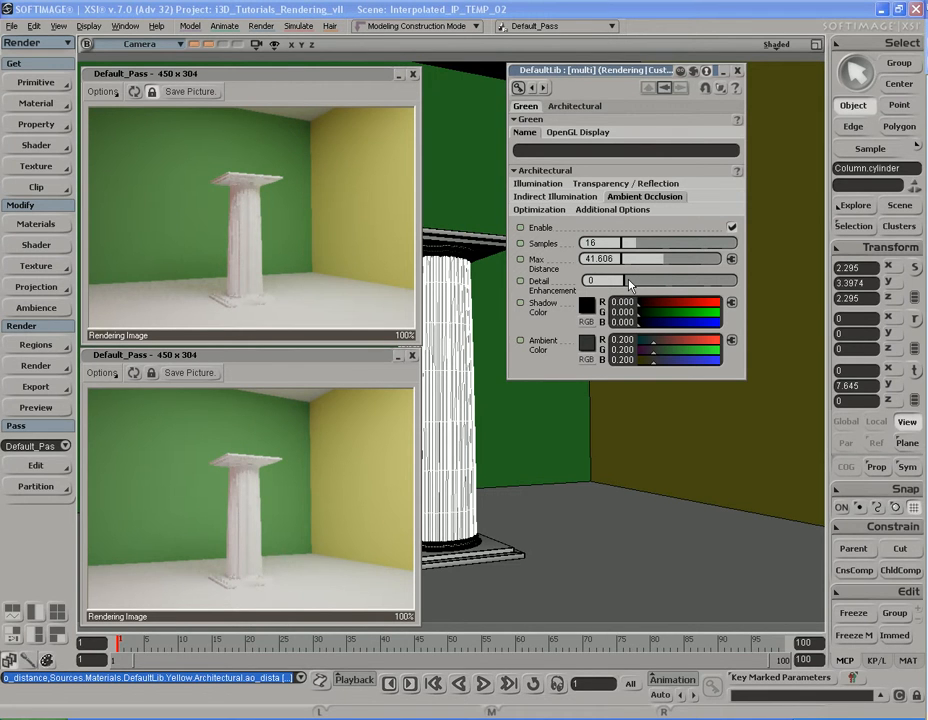
left_click_drag(628, 285, 673, 296)
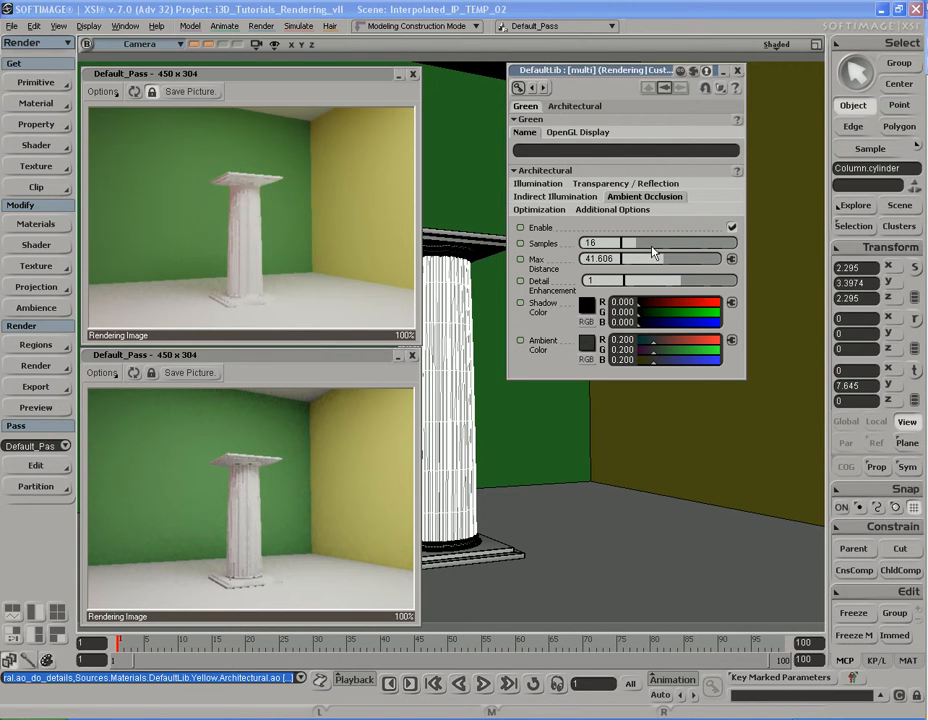
left_click_drag(667, 262, 716, 263)
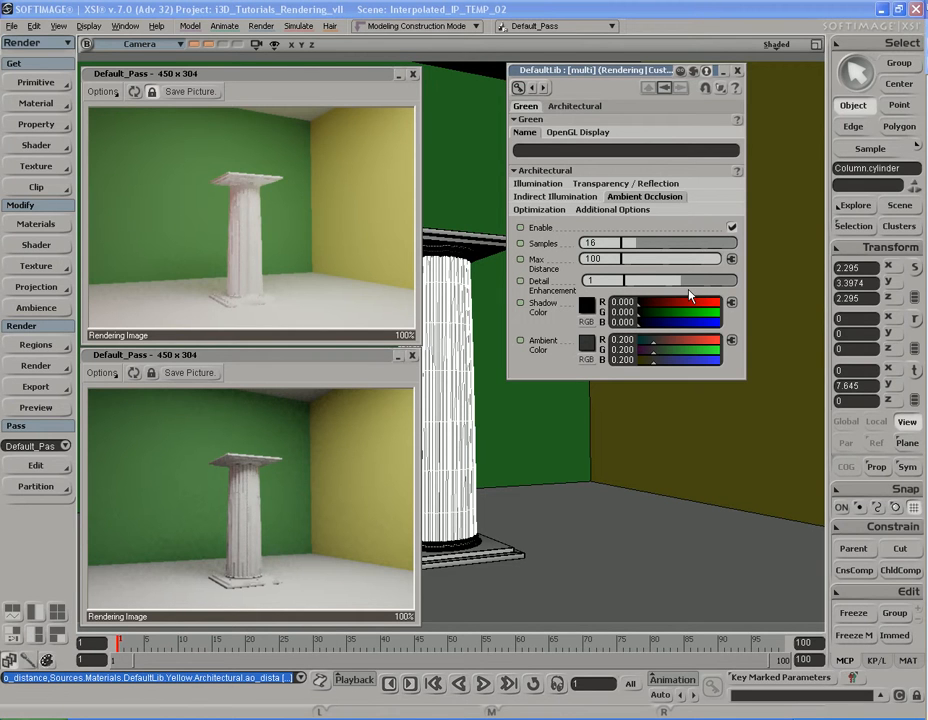
- Set the ambient occlusion samples to 32 and close the material properties
left_click(605, 243)
type("32")
key("Return")
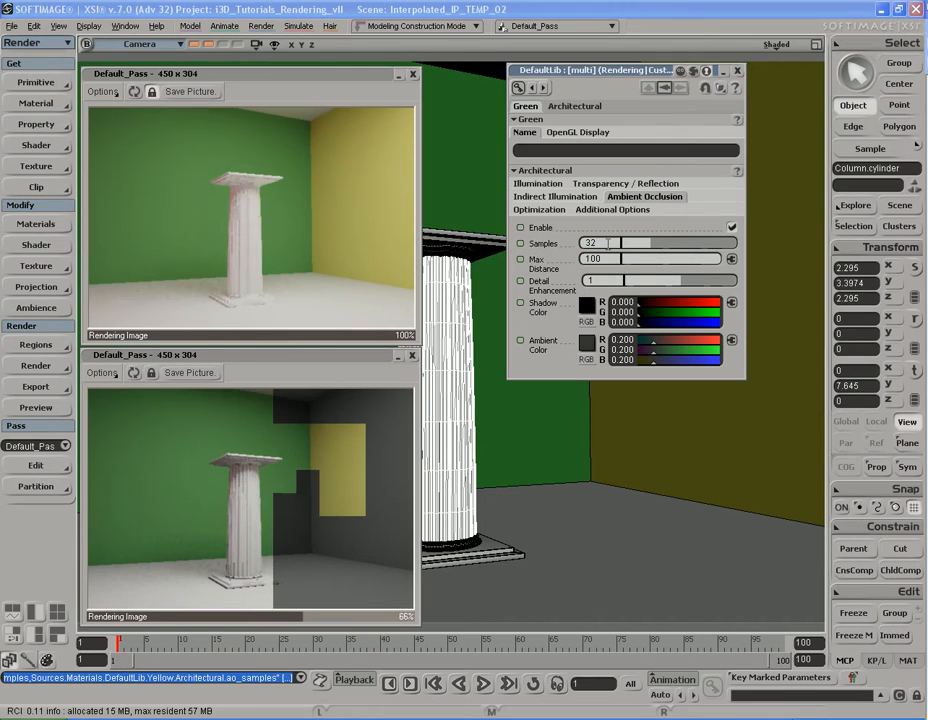
left_click(737, 71)
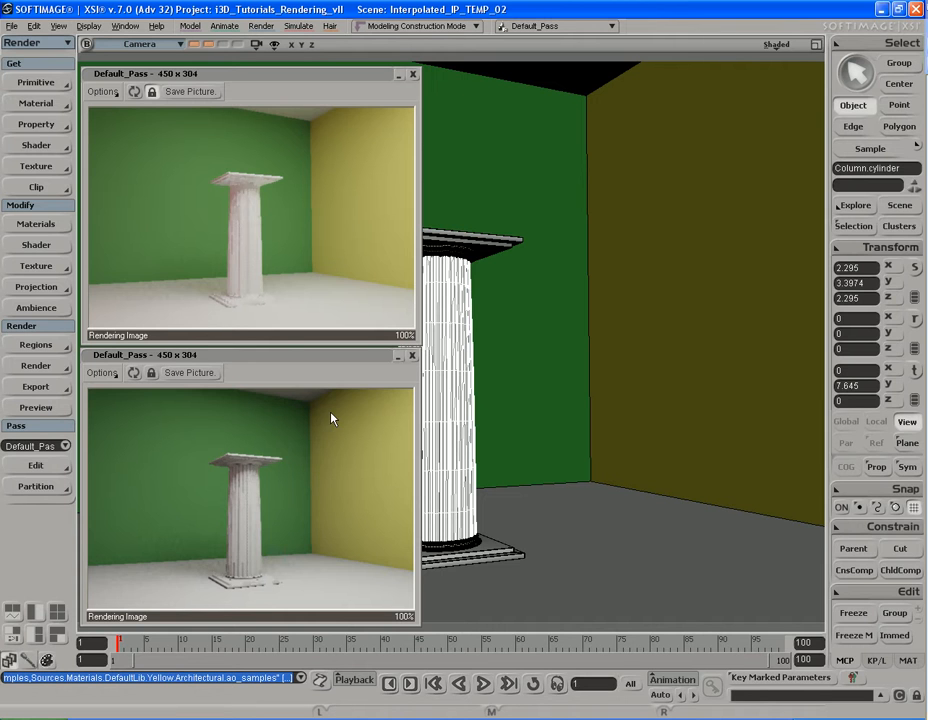
- Compare the ambient occlusion render side by side with the original preview, and close both
left_click_drag(272, 357, 613, 82)
left_click(496, 93)
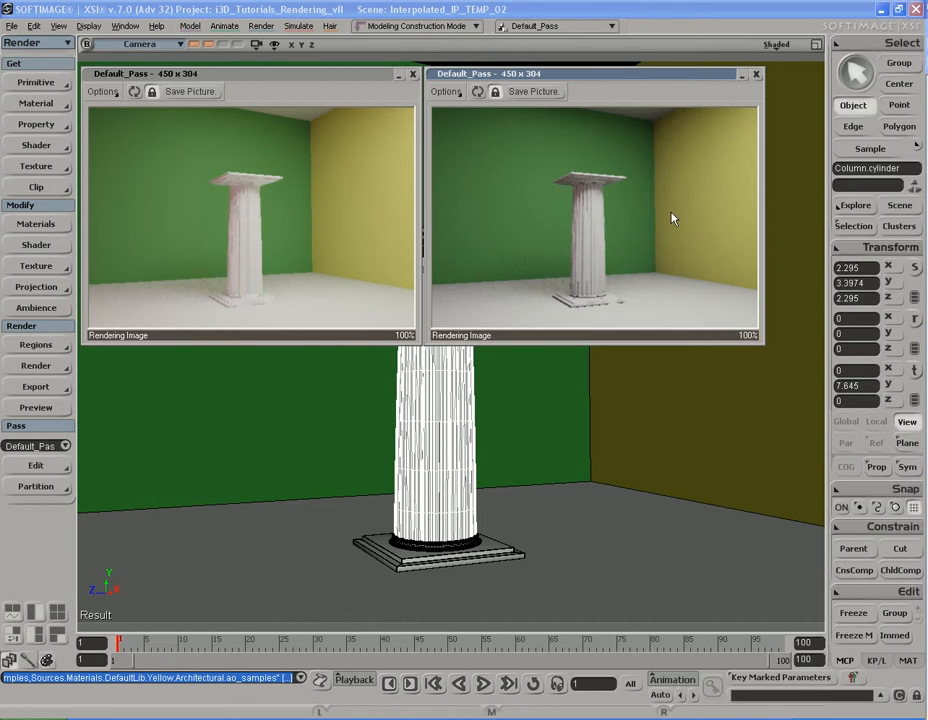
left_click(756, 75)
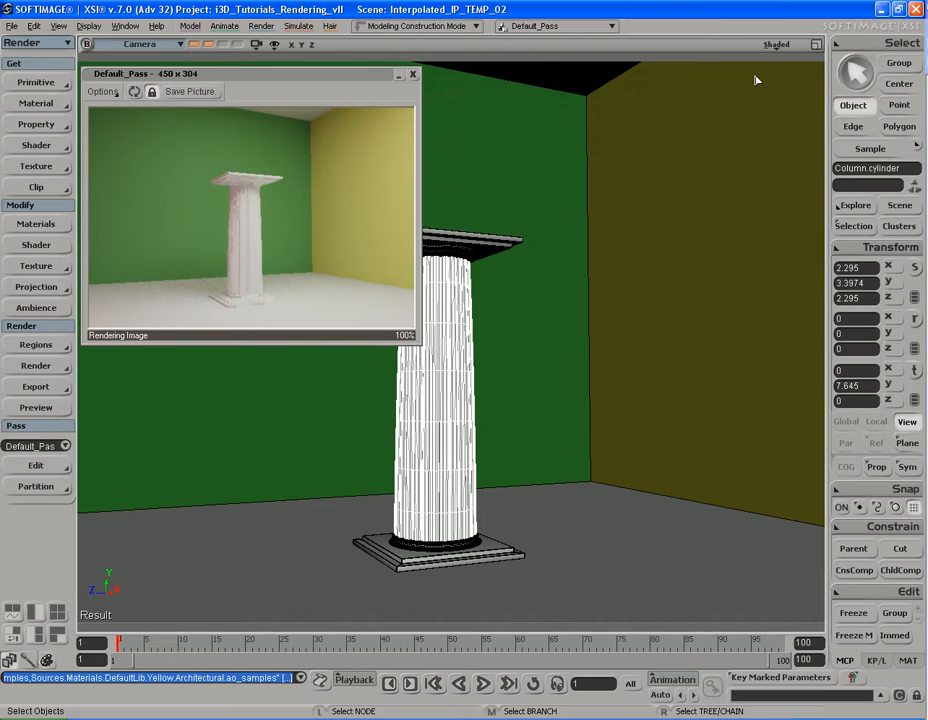
left_click(412, 74)
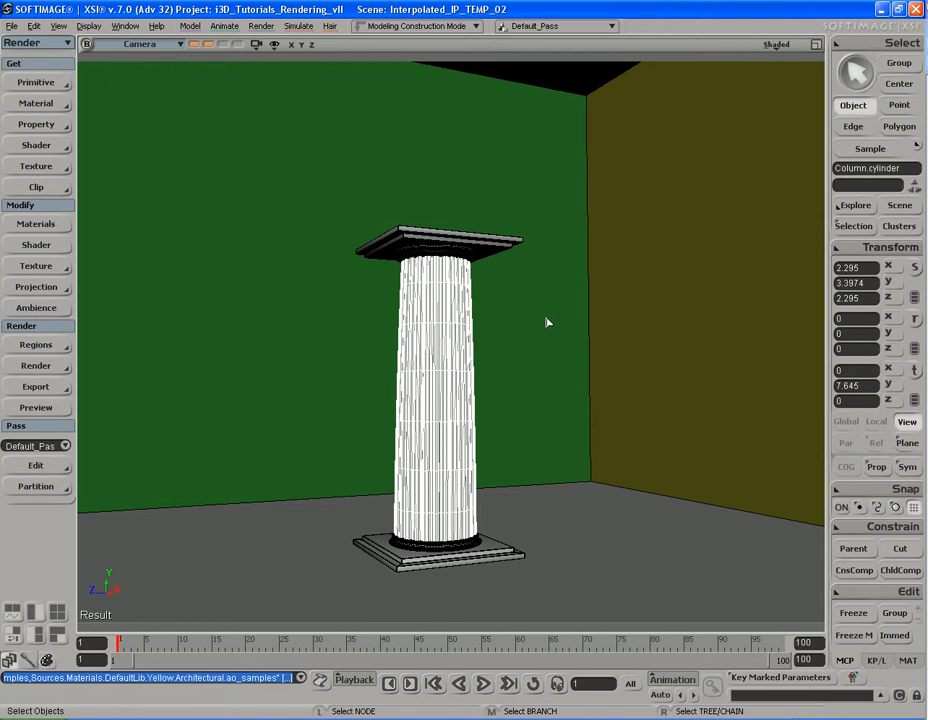
- Orbit to the corner of the yellow and white walls behind the column and start a render preview
key("s")
right_click_drag(489, 383, 526, 421)
key("shift+r")
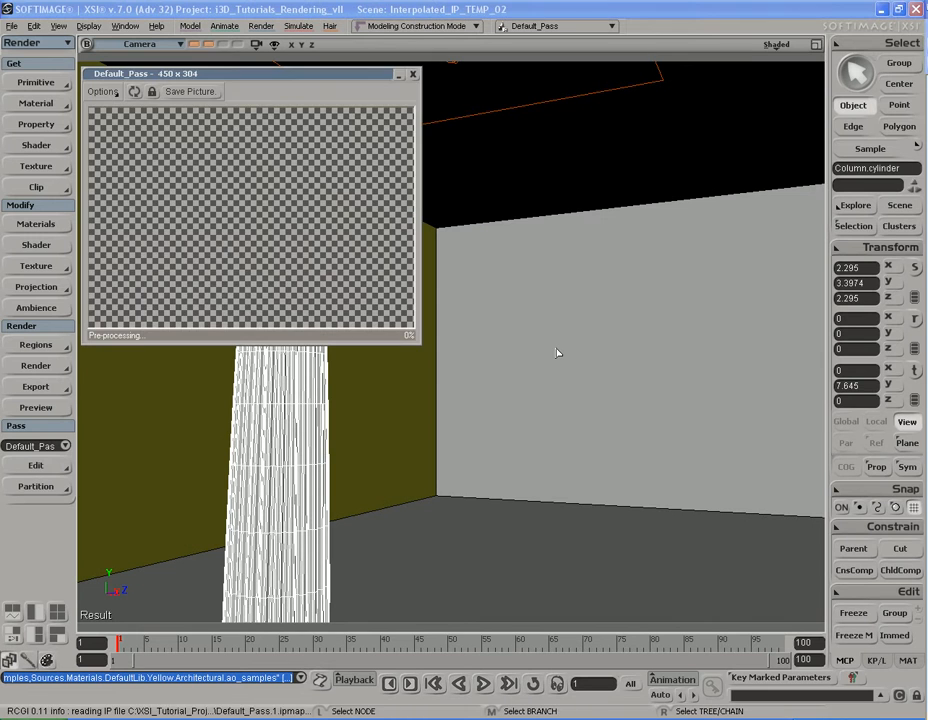
- Close the preview, tilt the view up toward the ceiling light above the yellow wall and render a new preview
left_click(413, 74)
scroll(542, 321, "up", 2)
scroll(542, 321, "up", 1)
key("s")
right_click_drag(542, 321, 584, 410)
key("shift+r")
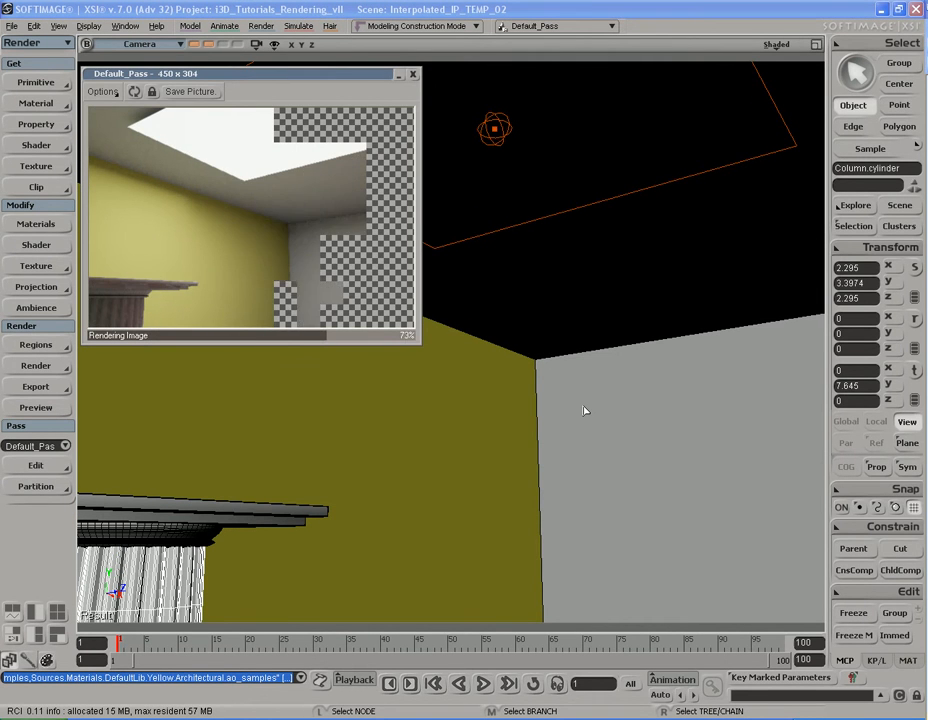
- Orbit the camera, start another render preview and recall the stored view with the column centred before the green wall
key("s")
right_click_drag(642, 402, 512, 410)
key("shift+r")
left_click(196, 44)
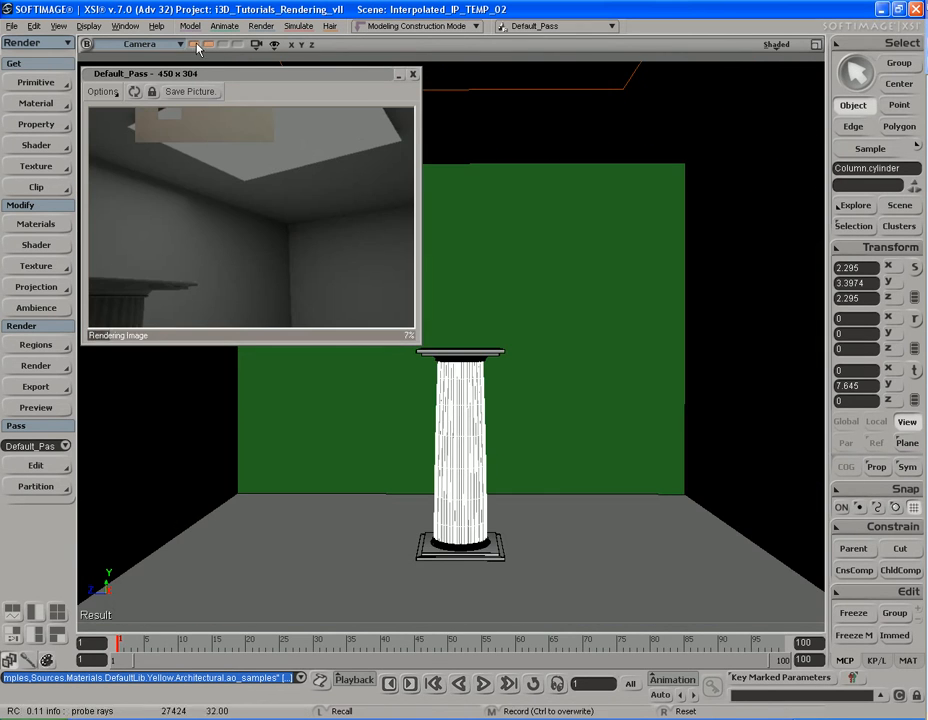